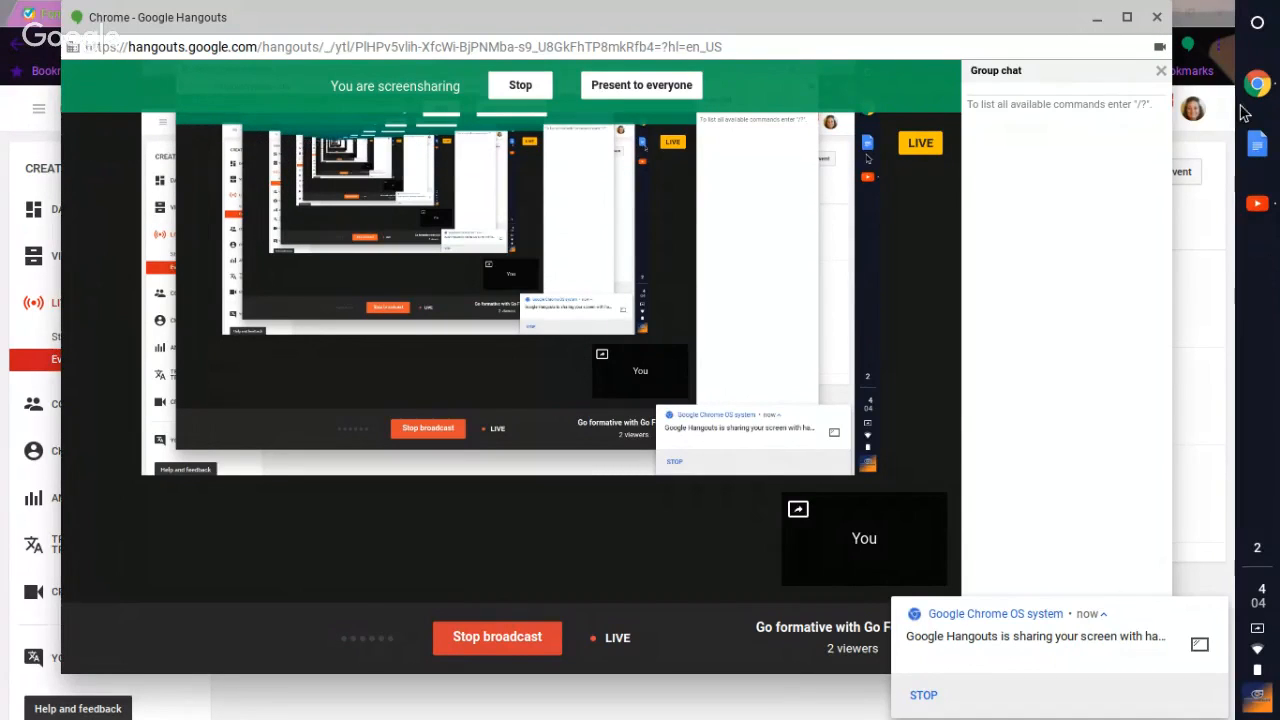
# - Switch to the Formative site in the browser and display the student roster of Test Class
pyautogui.click(1265, 86)
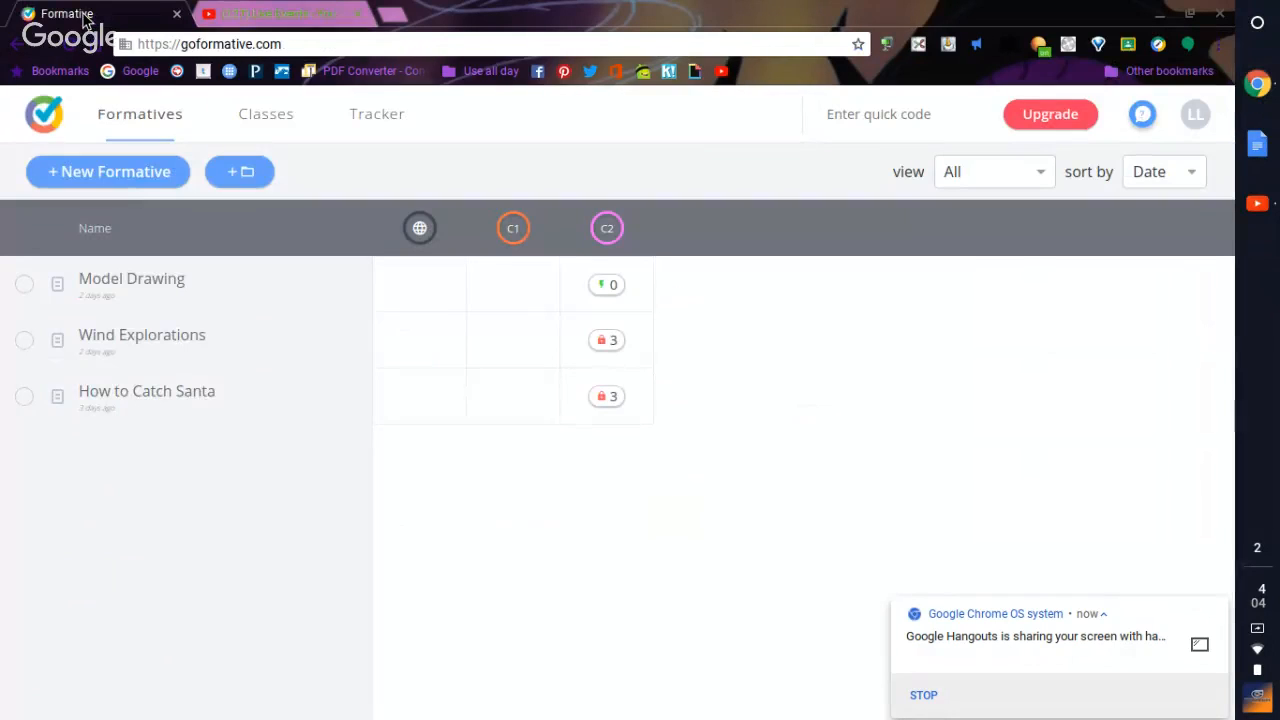
pyautogui.click(88, 18)
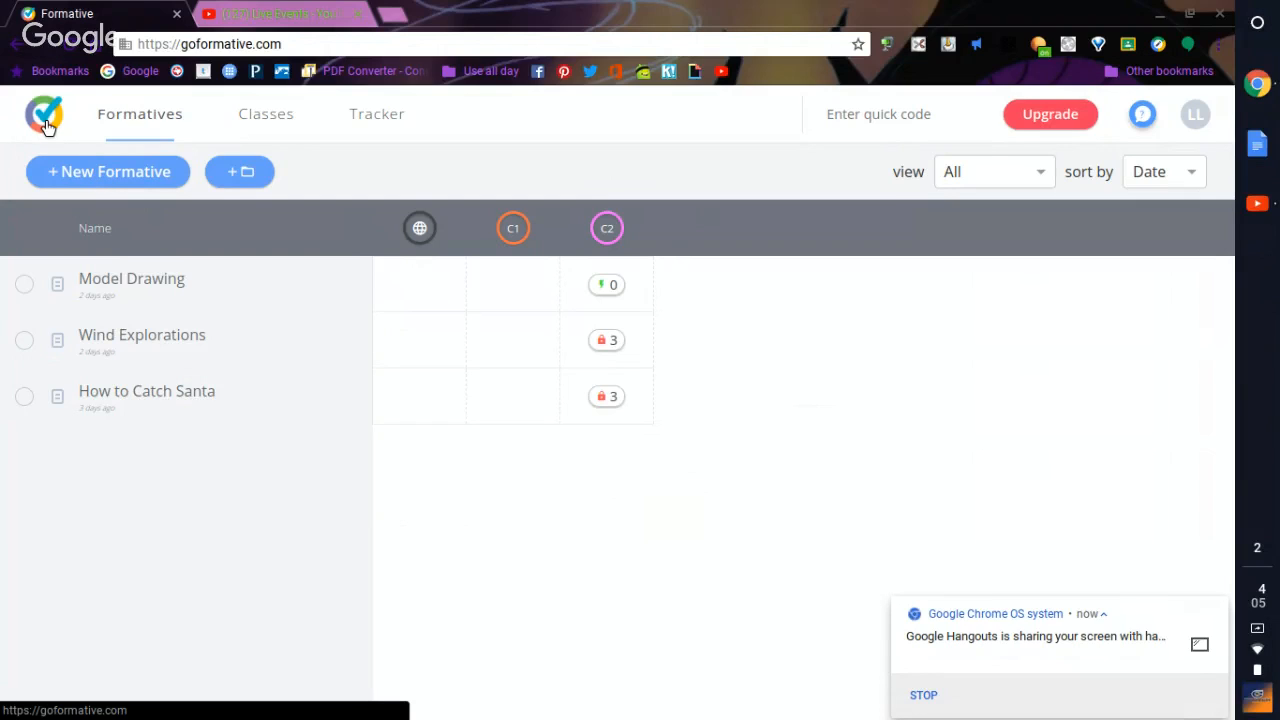
pyautogui.click(284, 119)
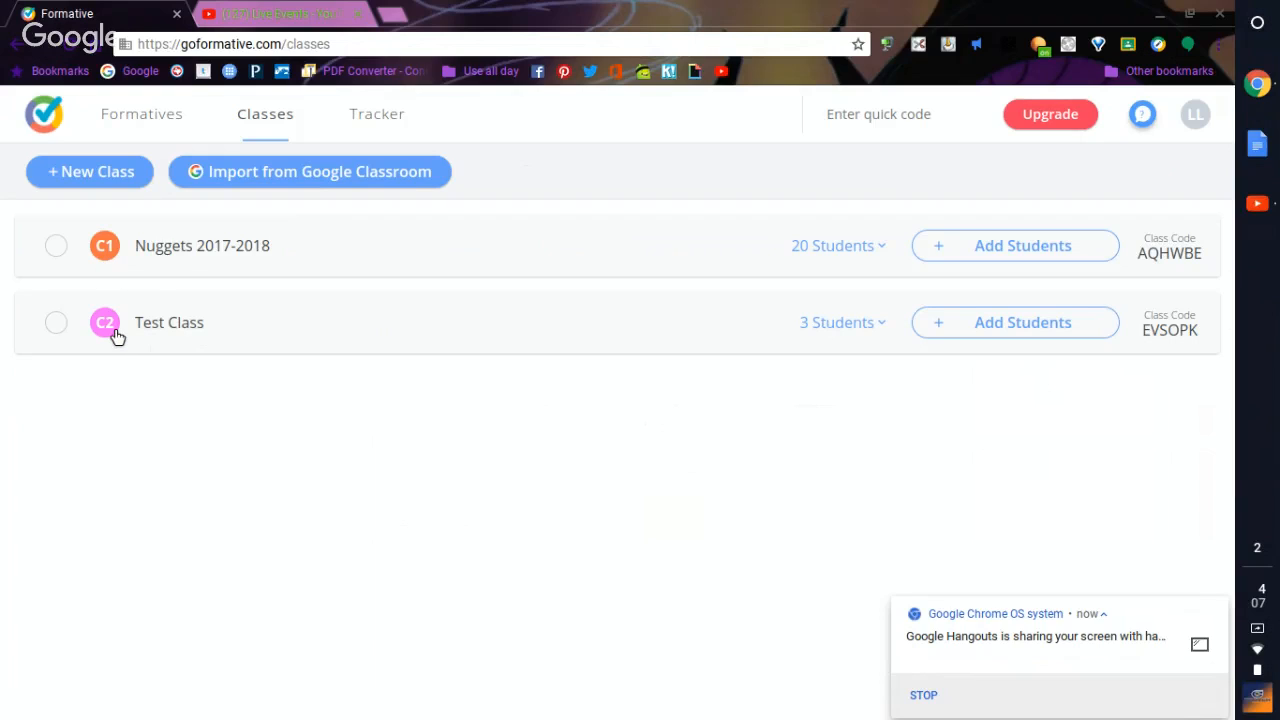
pyautogui.click(186, 333)
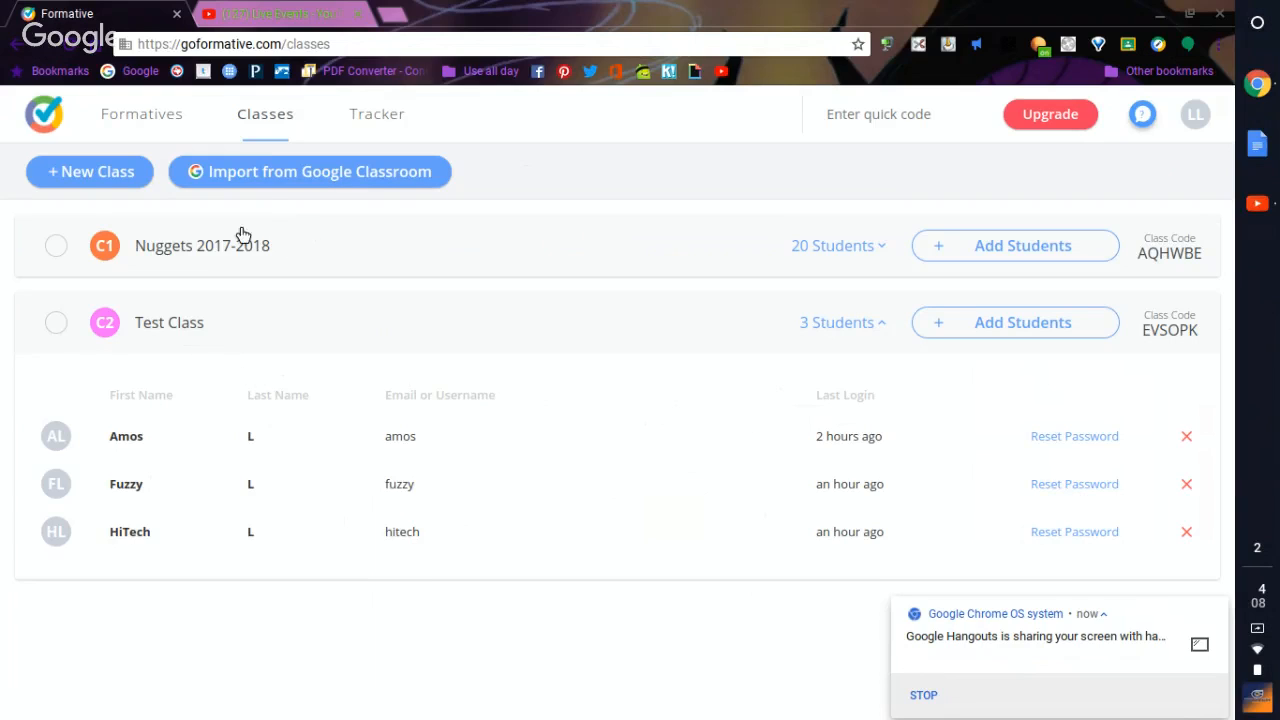
# - Open the Wind Explorations formative, examine its questions and answer settings, and return to the list of formatives
pyautogui.click(138, 124)
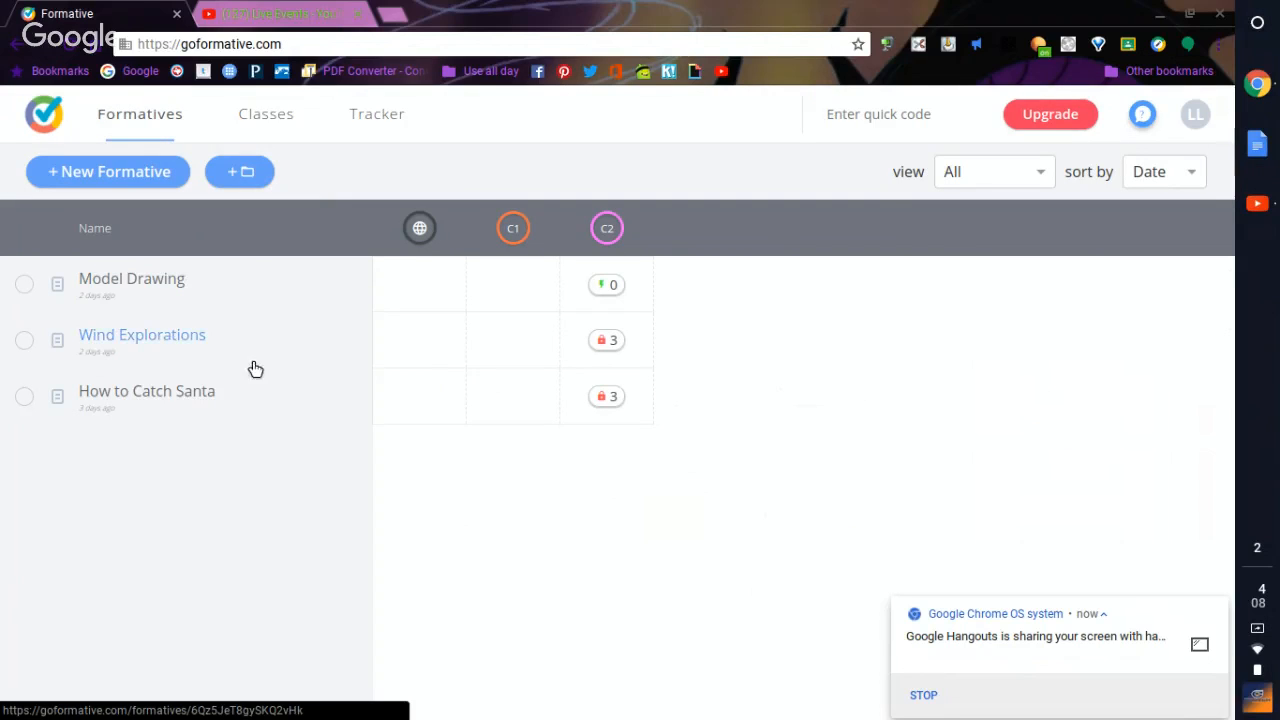
pyautogui.click(185, 346)
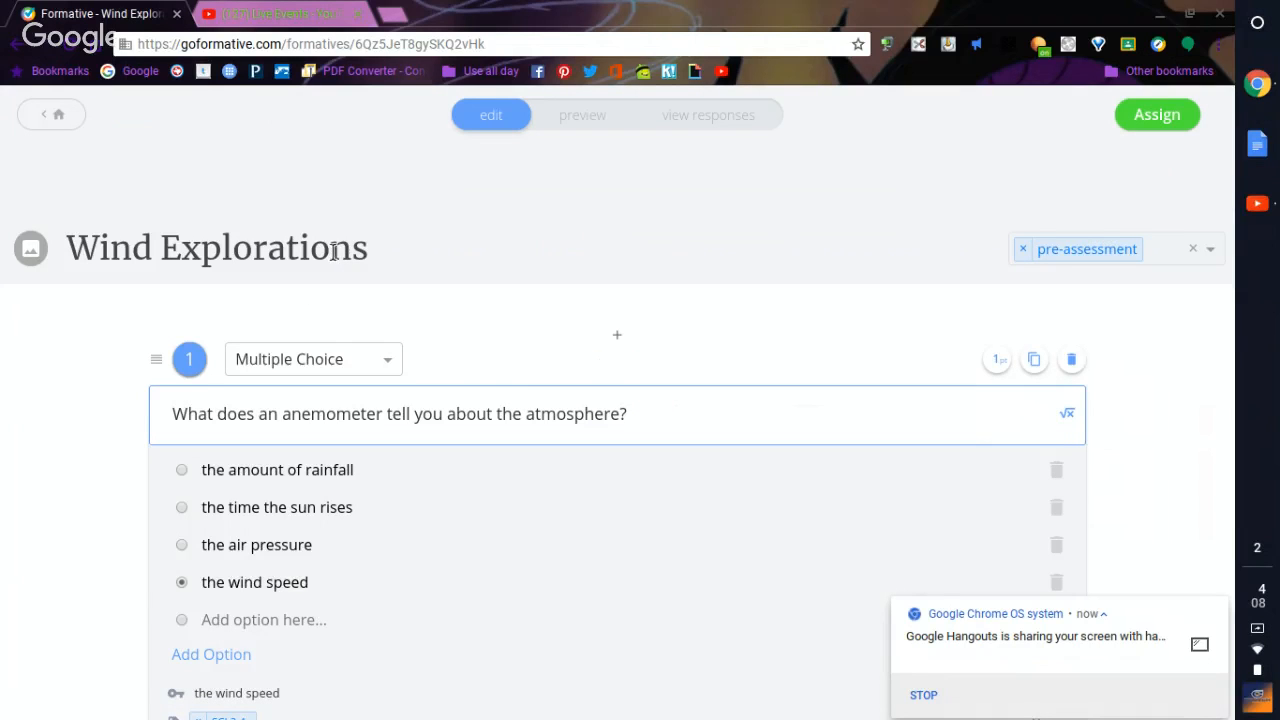
pyautogui.scroll(-1, 342, 274)
pyautogui.scroll(-4, 345, 291)
pyautogui.scroll(-9, 389, 335)
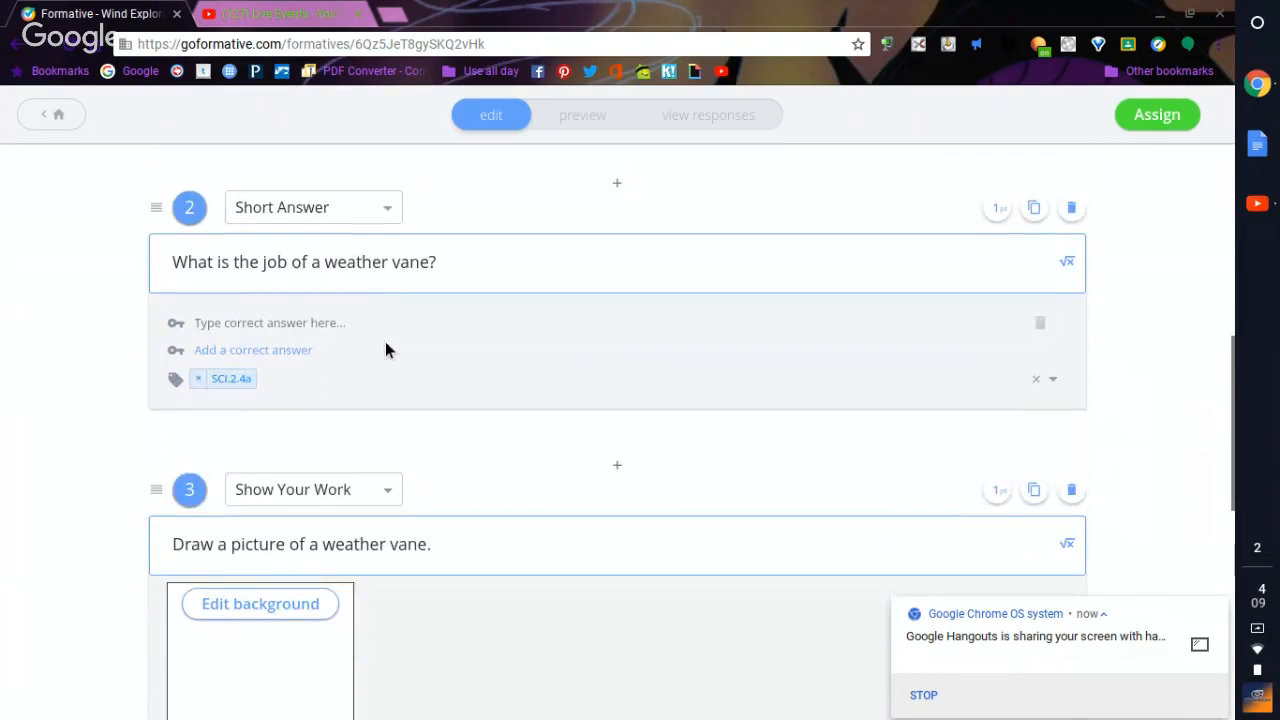
pyautogui.scroll(-3, 385, 345)
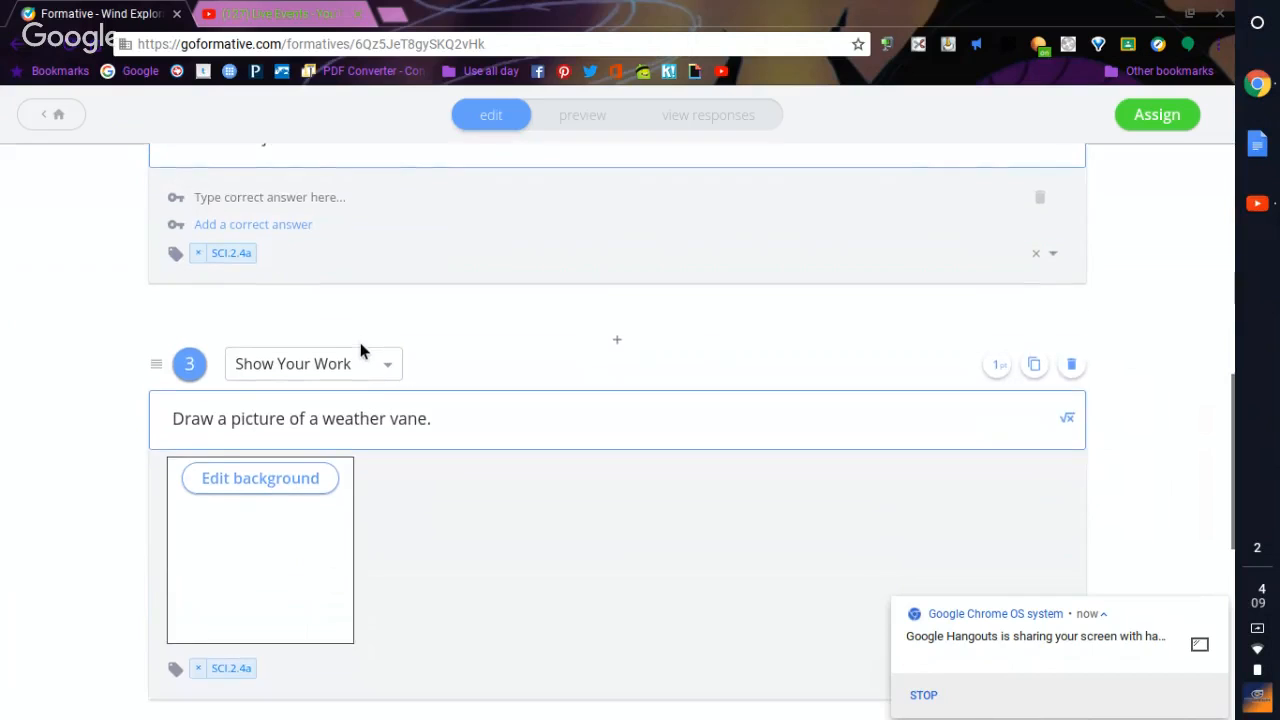
pyautogui.scroll(8, 415, 365)
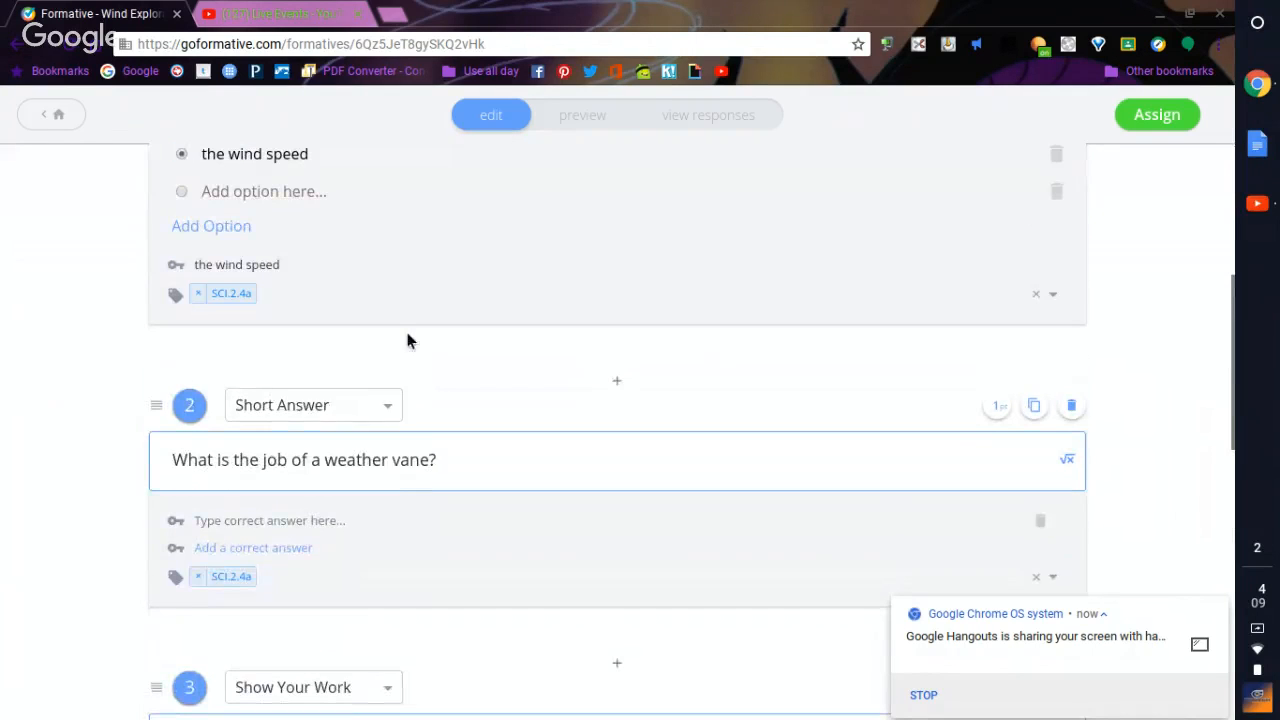
pyautogui.scroll(2, 397, 335)
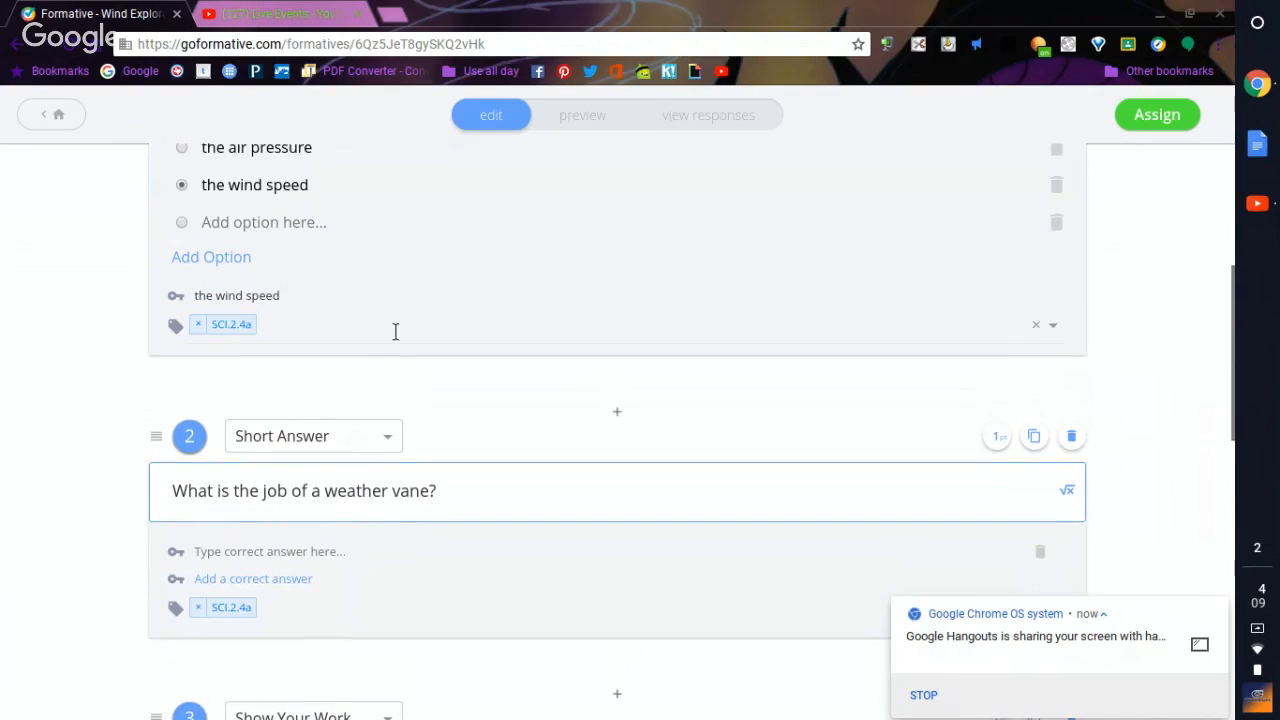
pyautogui.scroll(6, 397, 352)
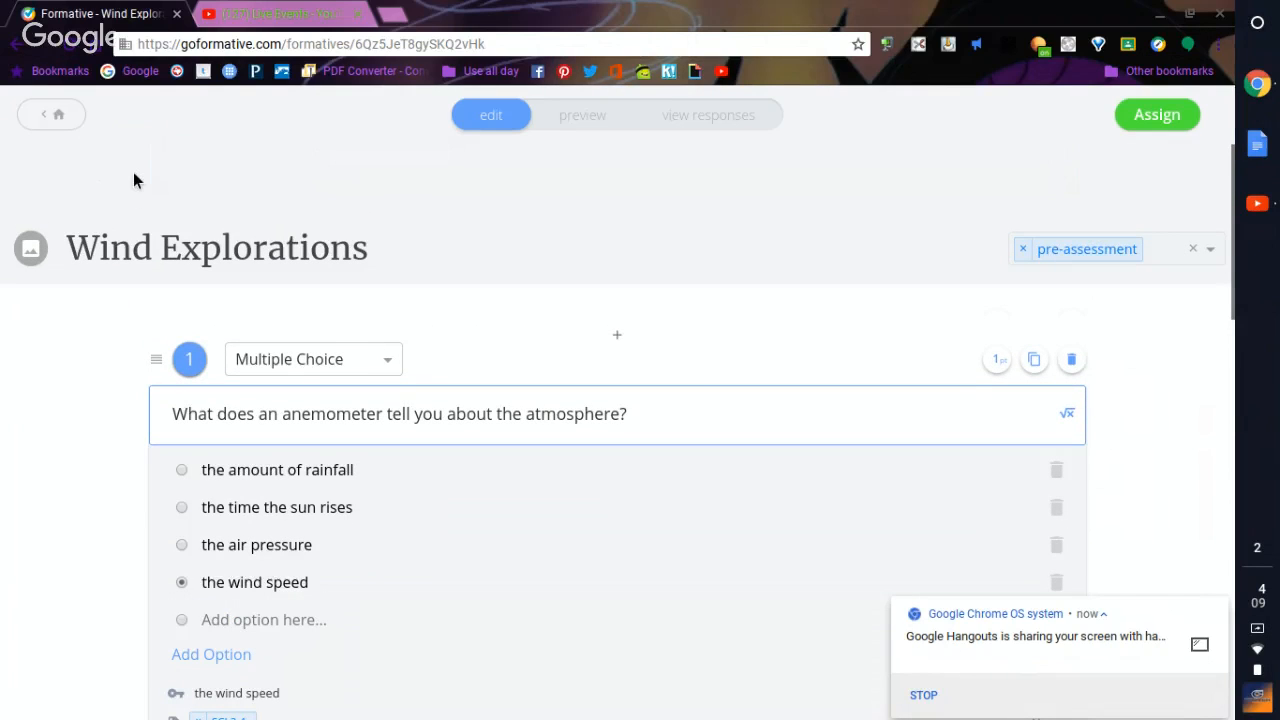
pyautogui.click(70, 122)
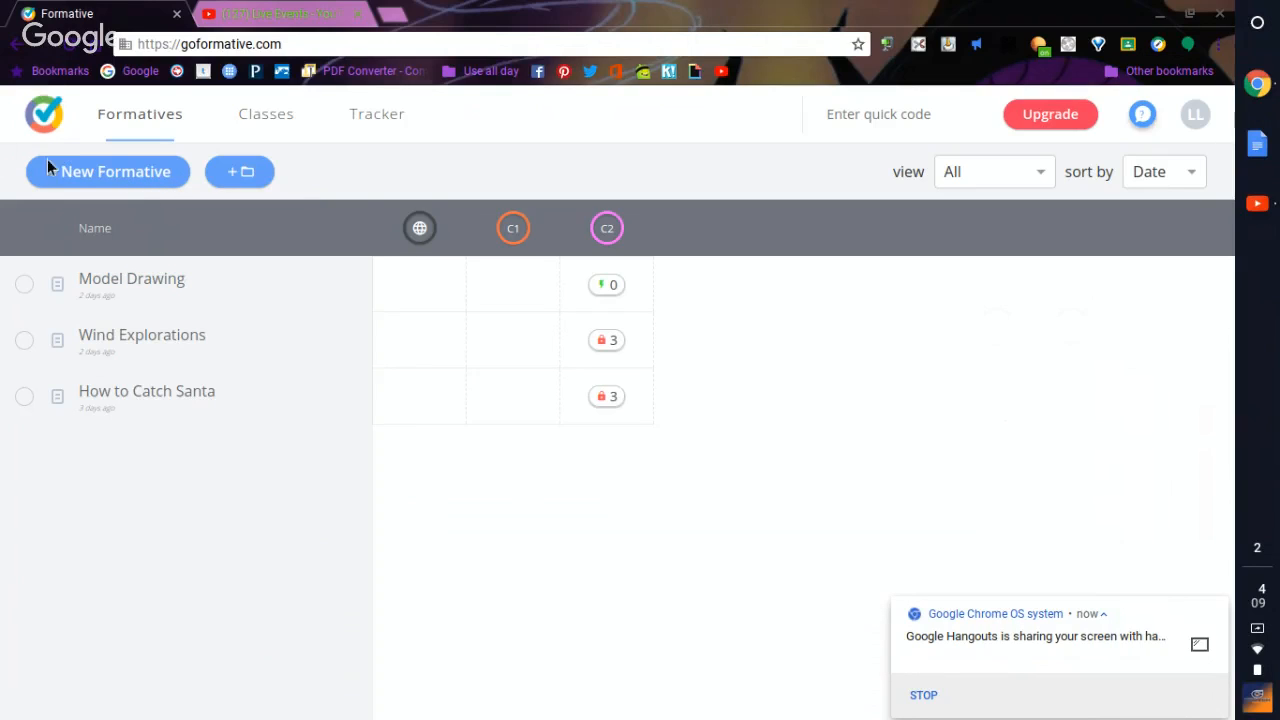
# - Create a new formative and title it "Christmas is coming"
pyautogui.click(120, 183)
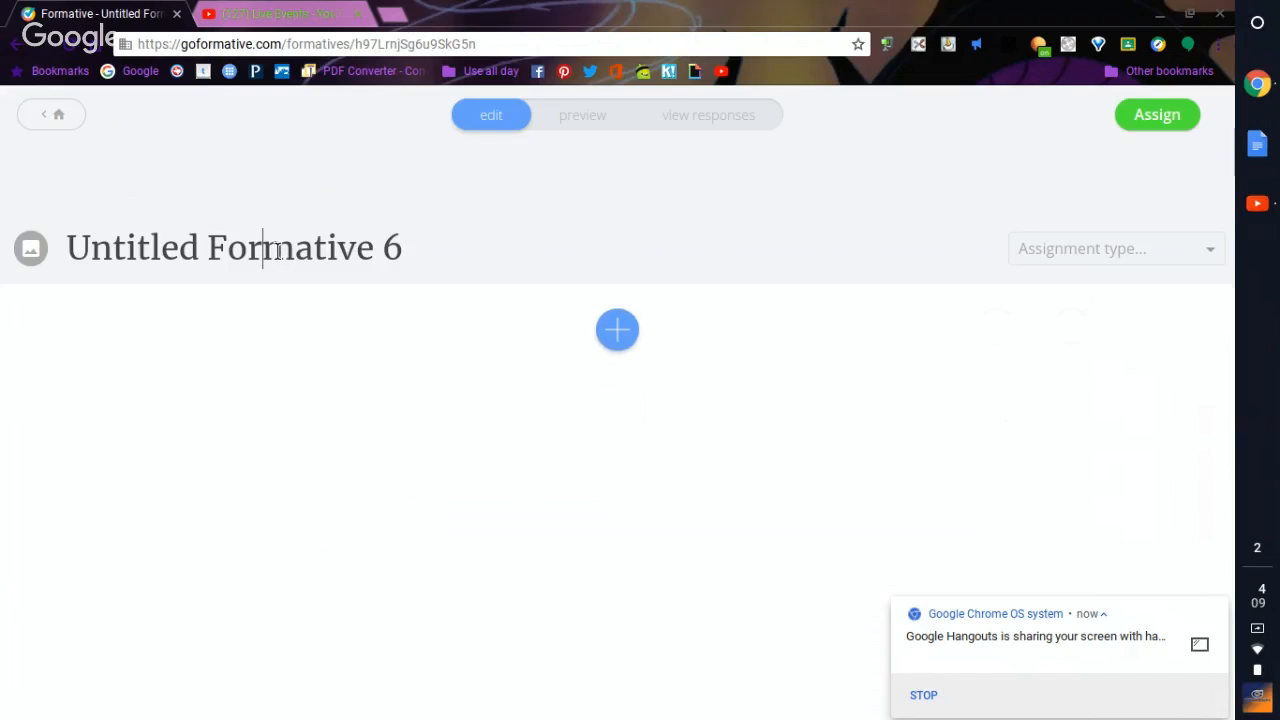
pyautogui.click(71, 246)
pyautogui.moveTo(84, 246); pyautogui.dragTo(405, 256)
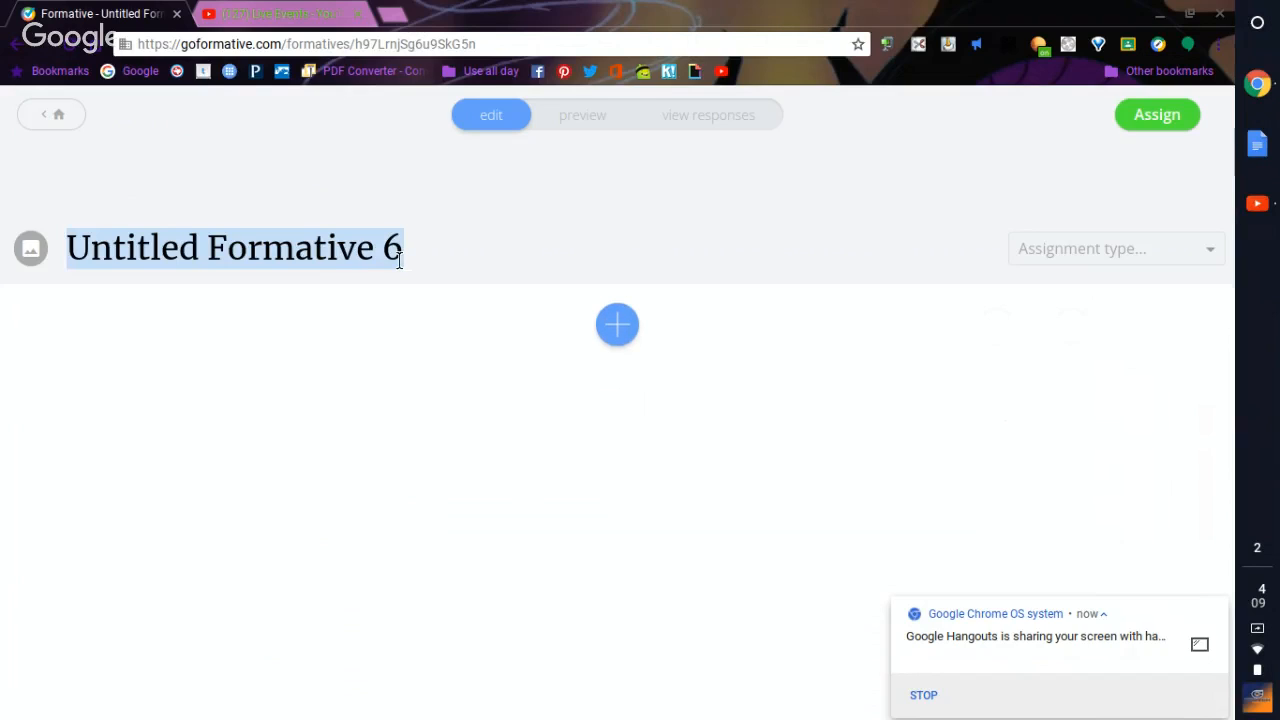
pyautogui.write('Christma')
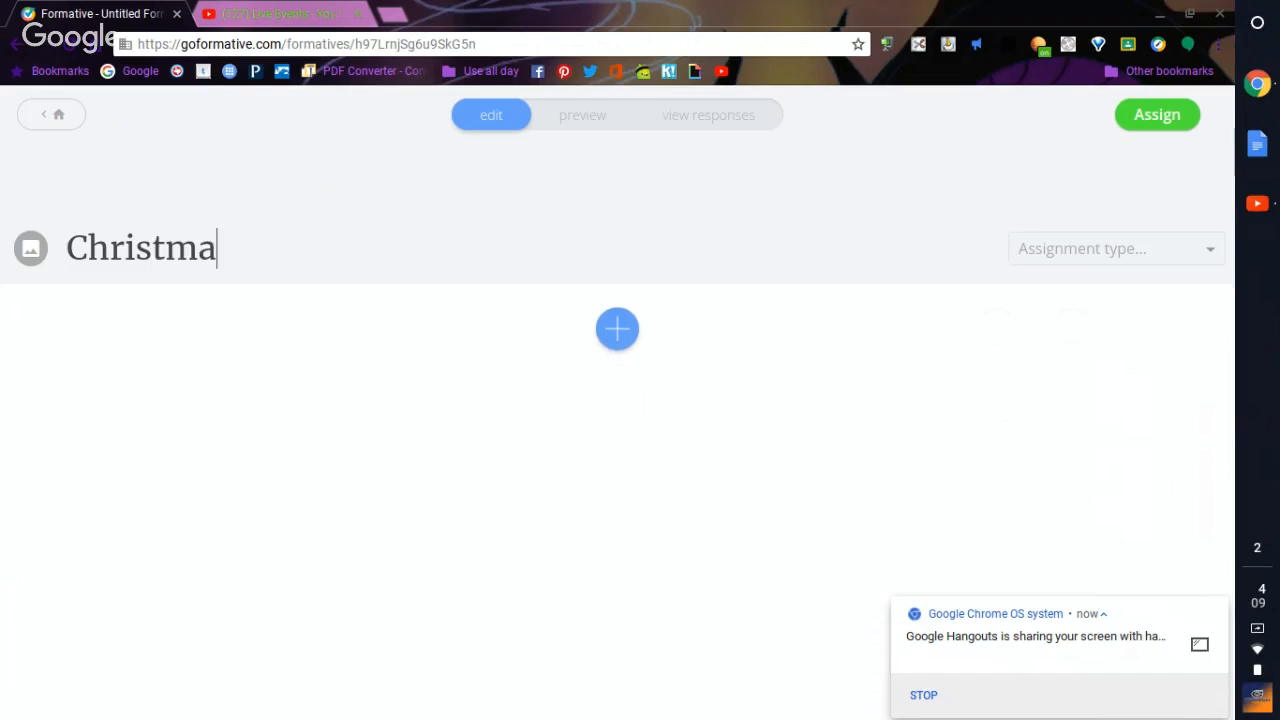
pyautogui.write('s is coming')
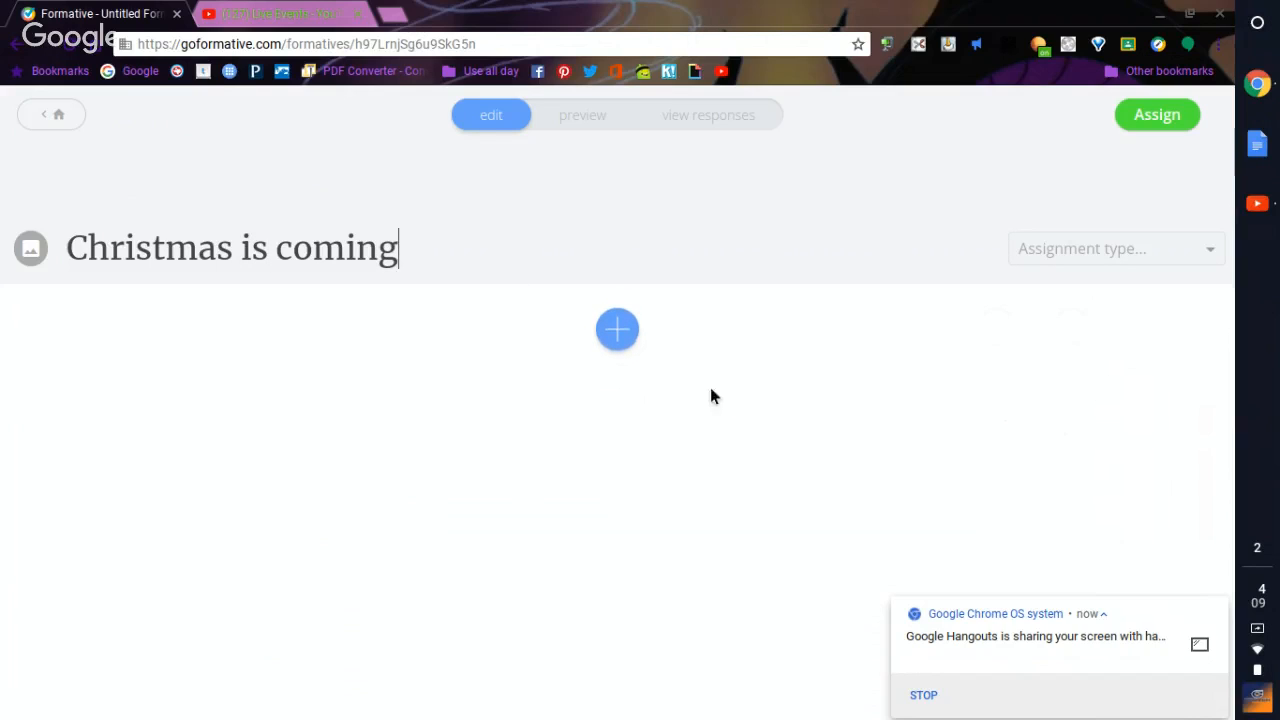
# - Add a multiple choice question reading "How many days until Winter Break?"
pyautogui.click(621, 336)
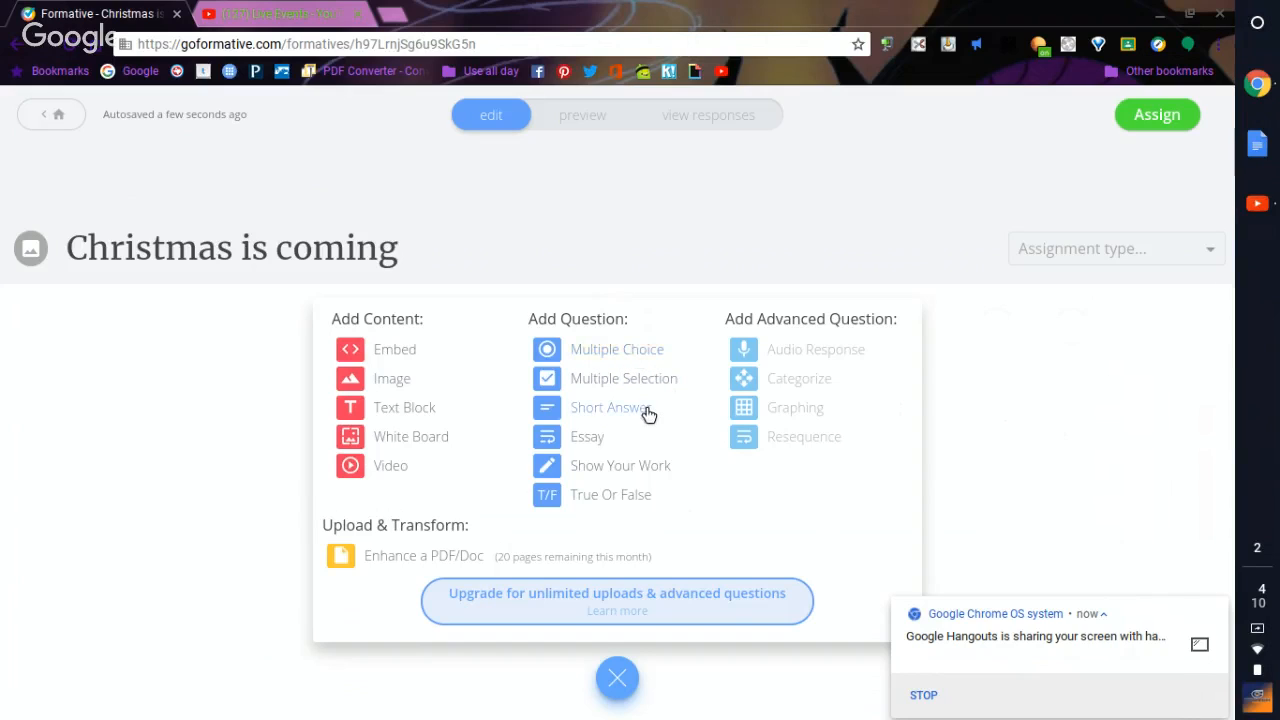
pyautogui.click(640, 350)
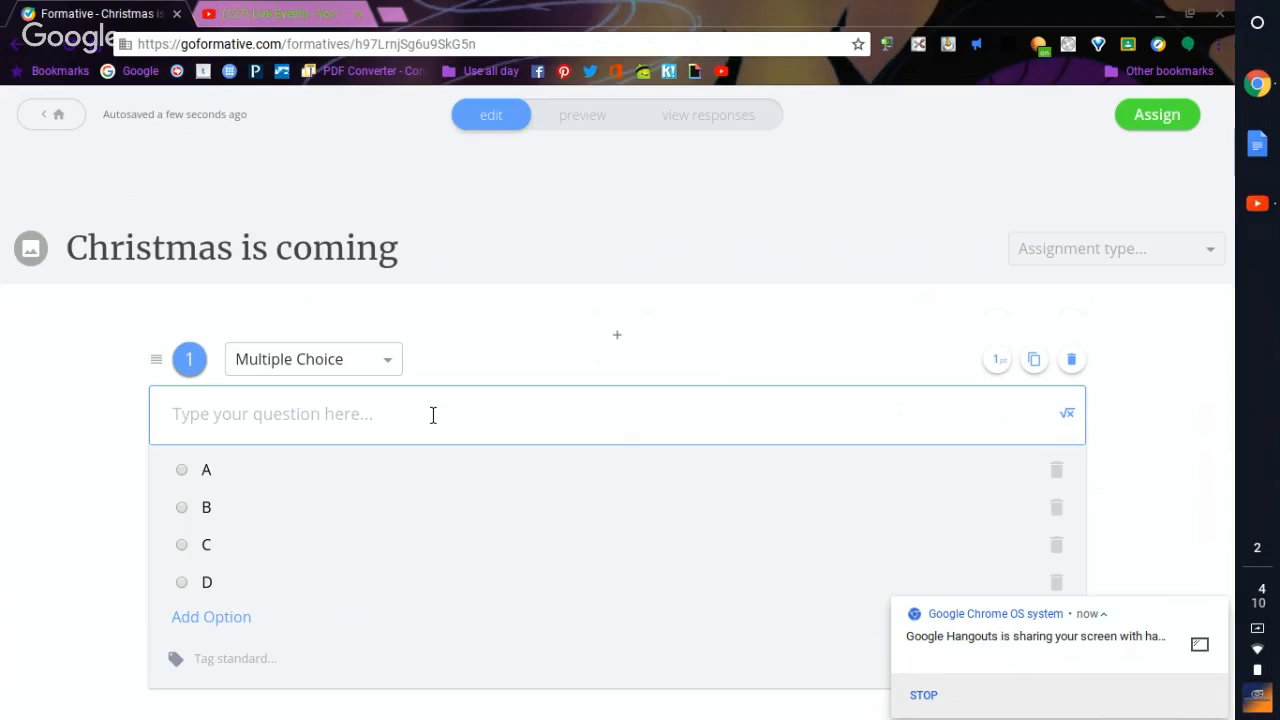
pyautogui.write('HOw')
pyautogui.press('BackSpace')
pyautogui.write('ow many days until')
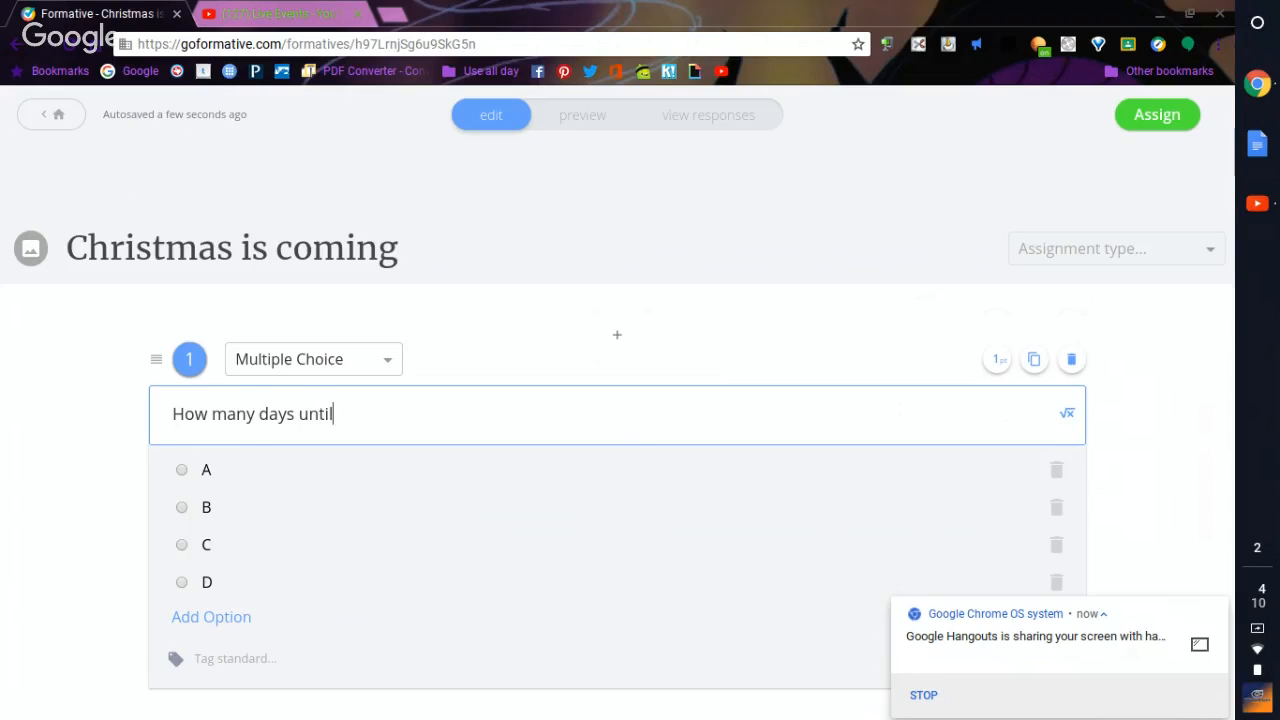
pyautogui.write(' Winter Bread')
pyautogui.press('BackSpace')
pyautogui.write('k')
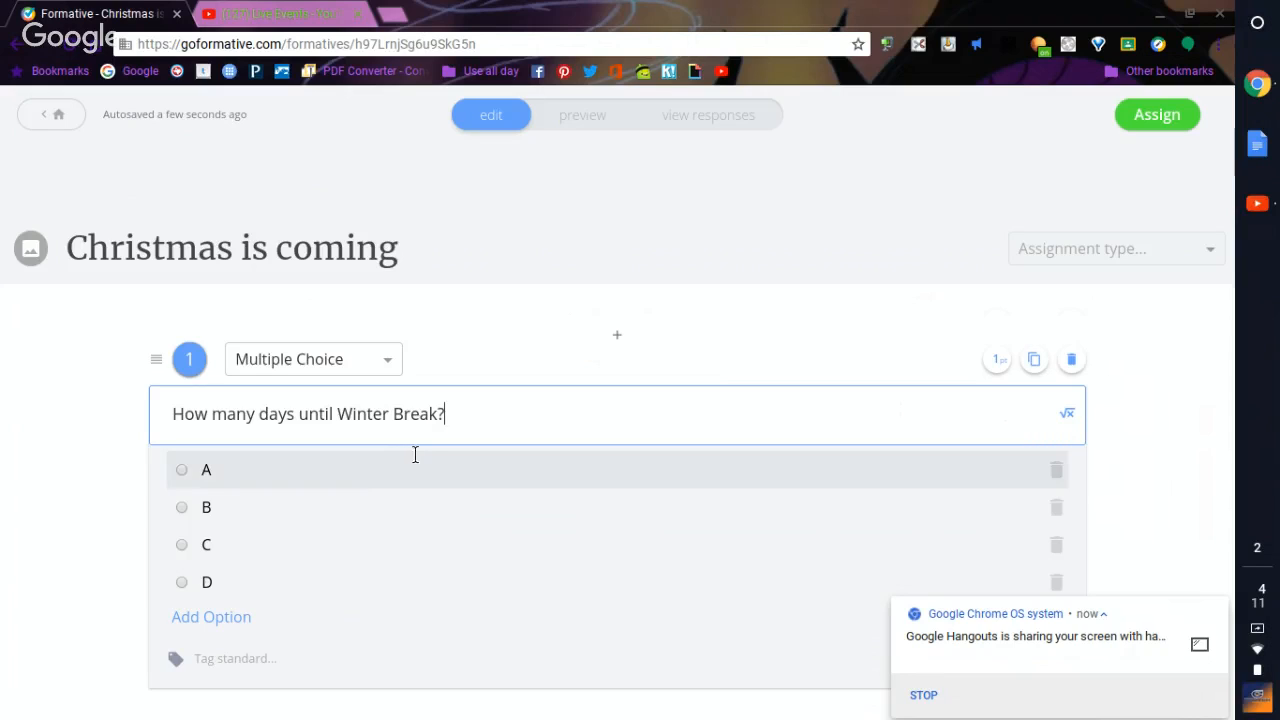
# - Set the Winter Break question's answer options to 34, 7, 299 and 6, and mark 6 as correct
pyautogui.click(491, 453)
pyautogui.write('34')
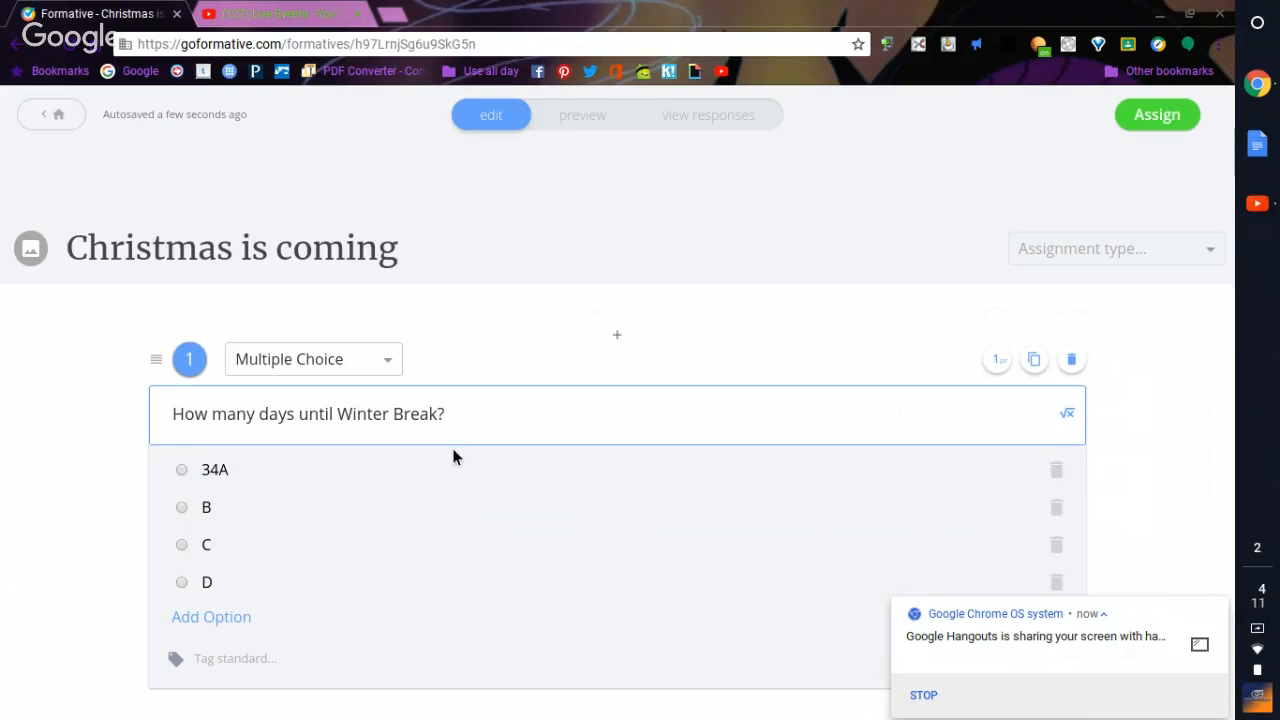
pyautogui.click(232, 472)
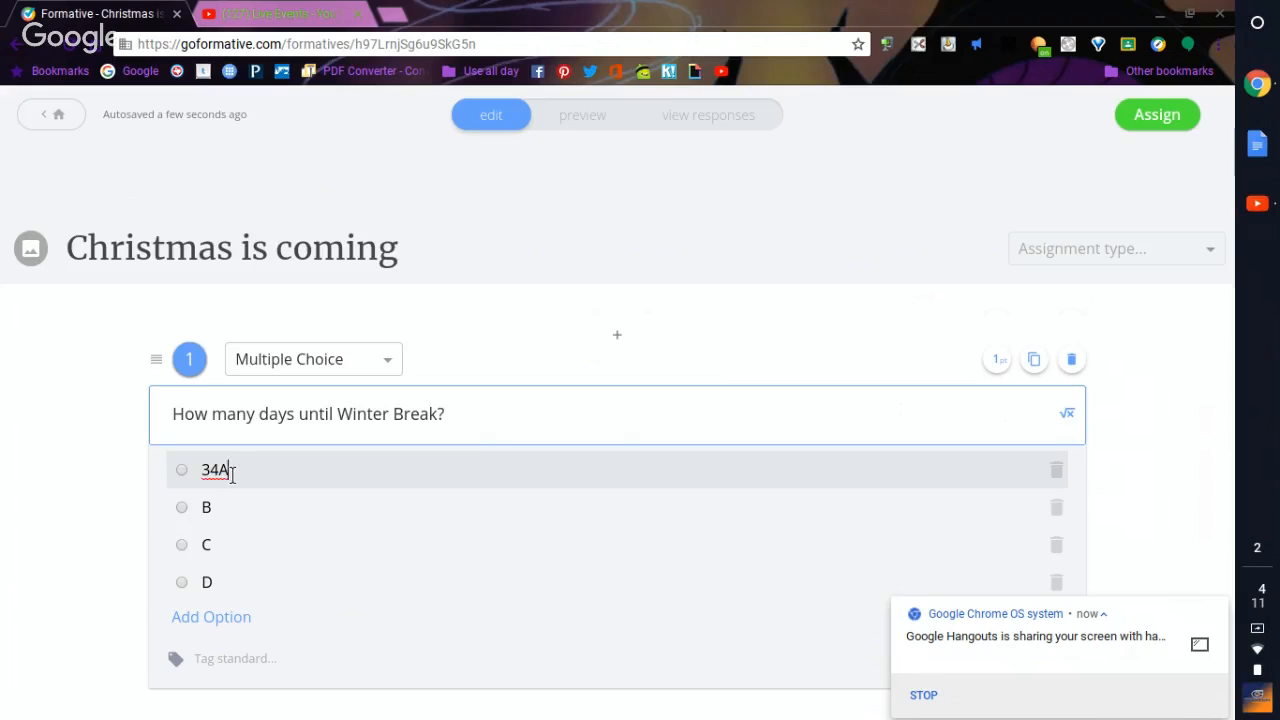
pyautogui.press('BackSpace')
pyautogui.click(222, 506)
pyautogui.press('BackSpace')
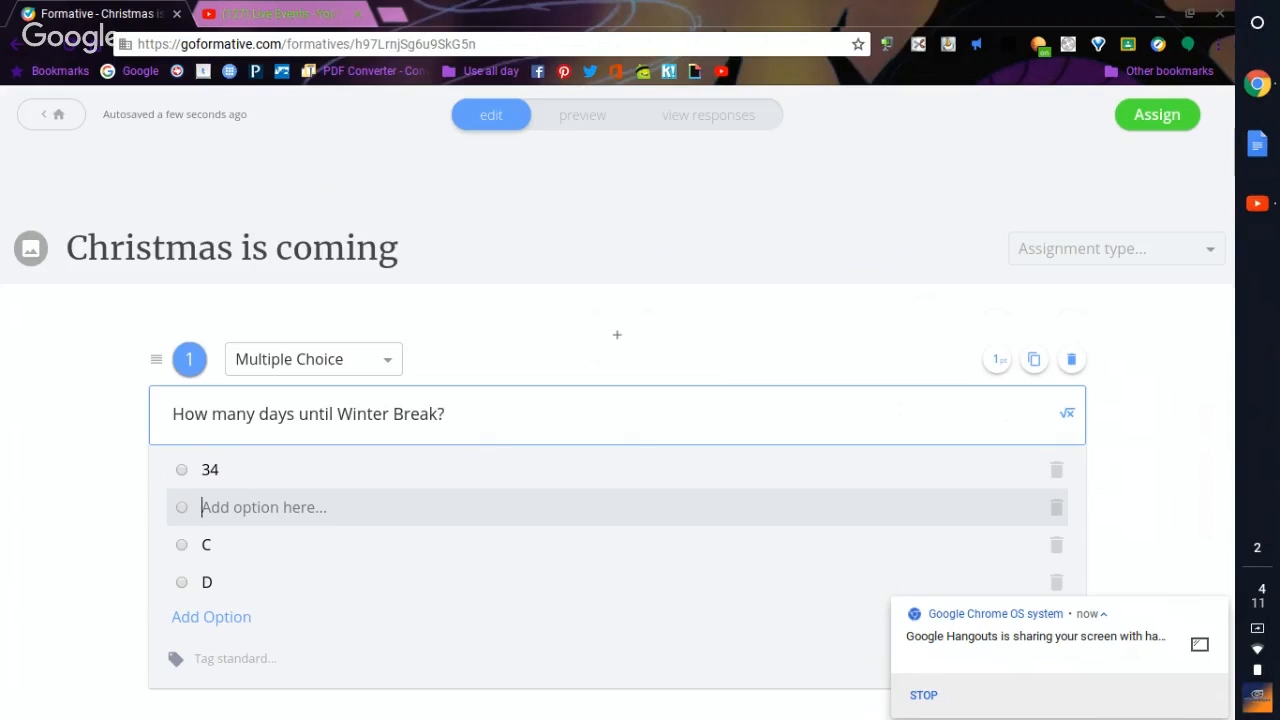
pyautogui.write('7')
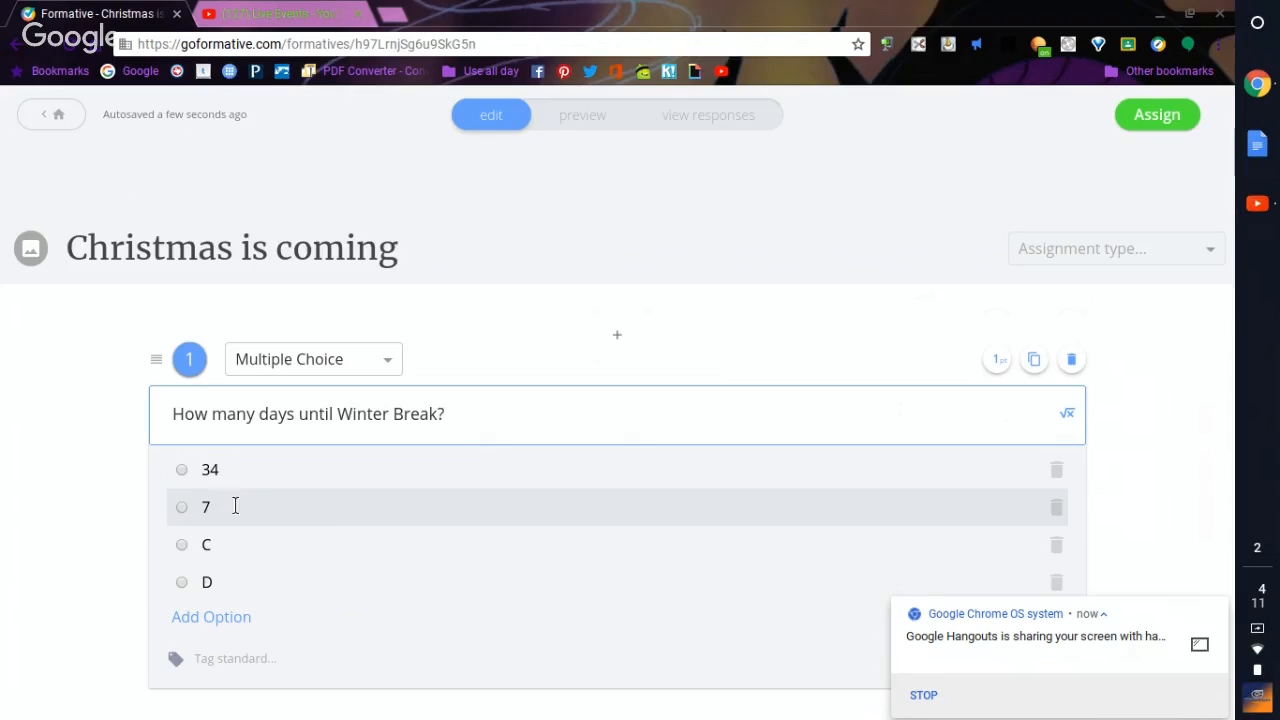
pyautogui.press('BackSpace')
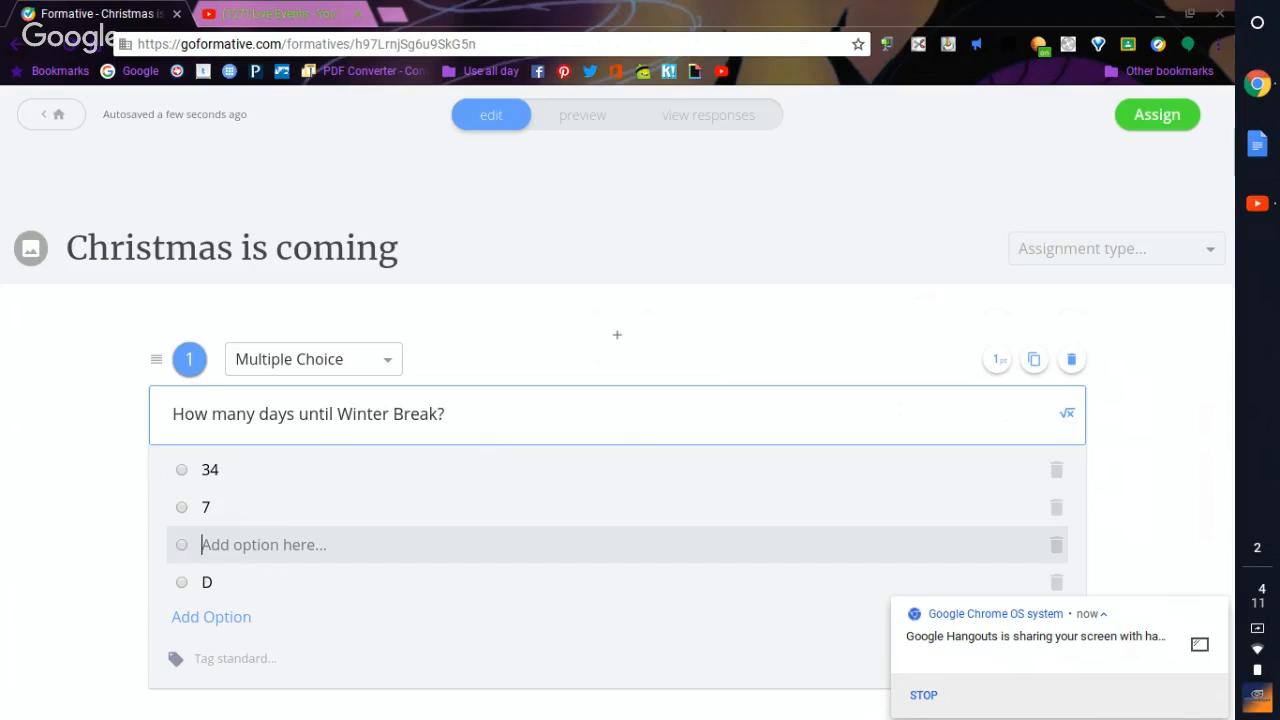
pyautogui.write('299')
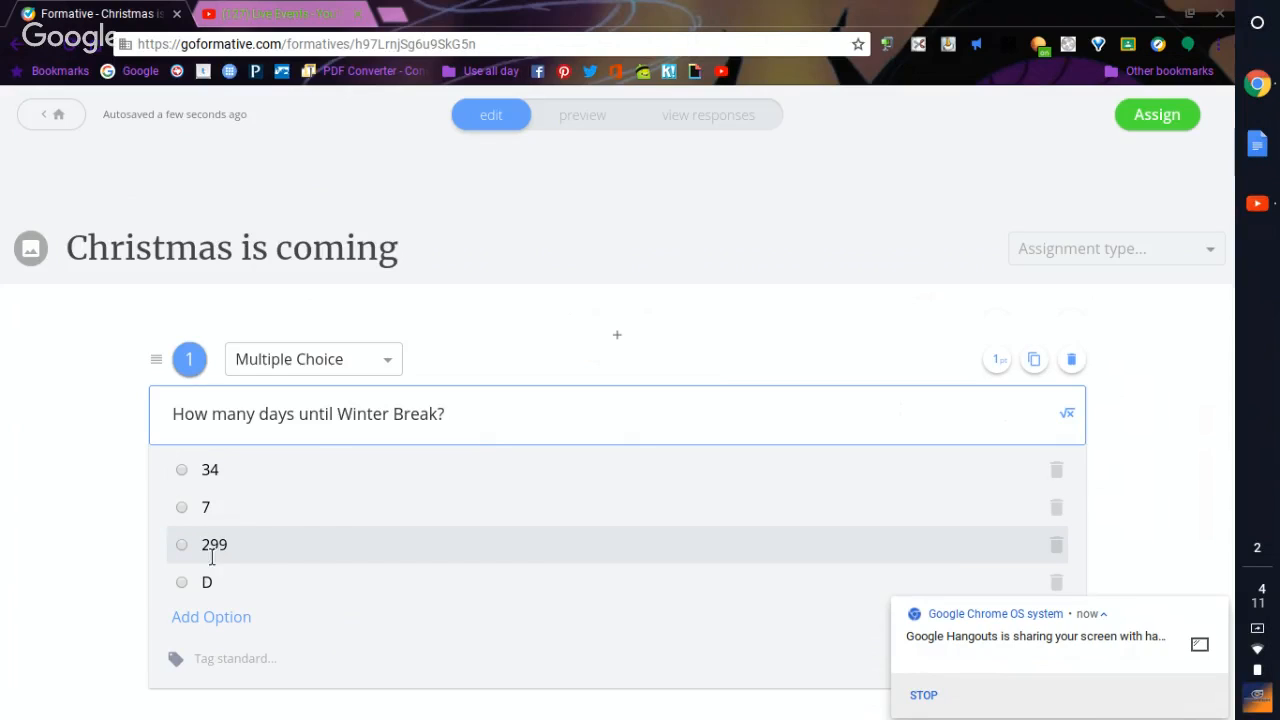
pyautogui.click(206, 583)
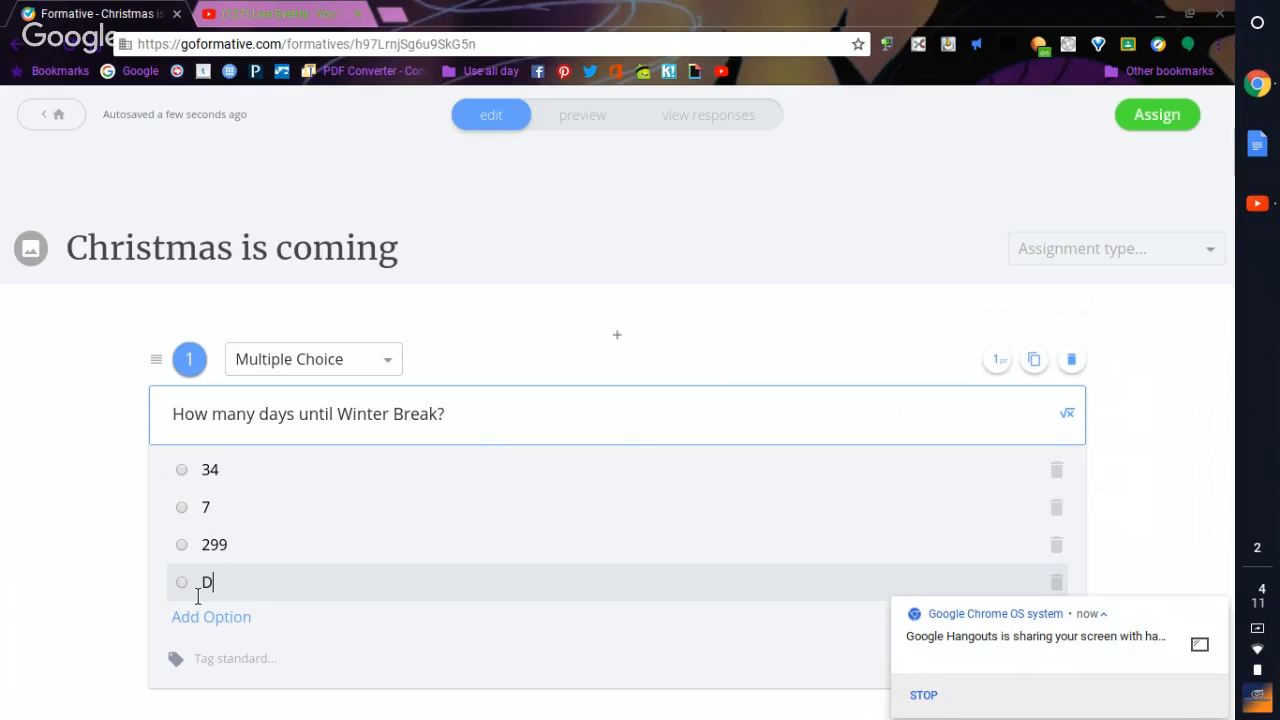
pyautogui.press('BackSpace')
pyautogui.write('6')
pyautogui.click(183, 583)
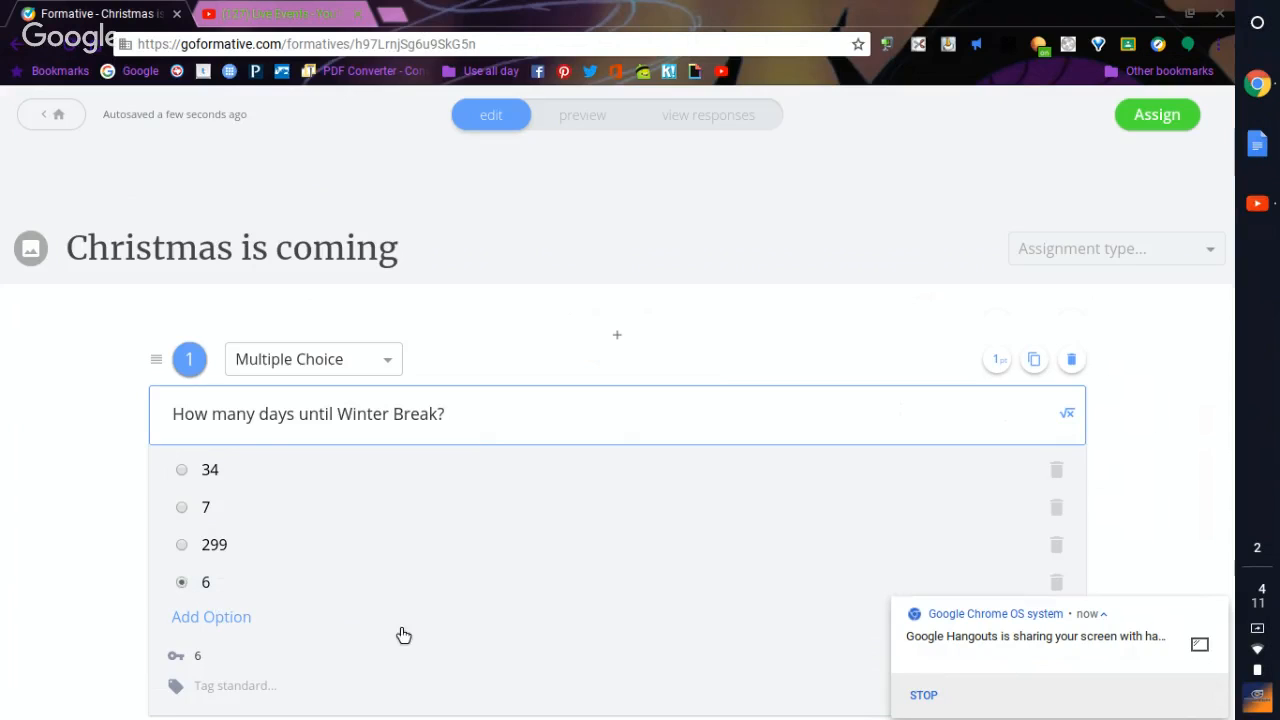
# - Add a true or false question reading "All teachers HATE winter break." and mark False as the correct answer
pyautogui.scroll(-3, 390, 594)
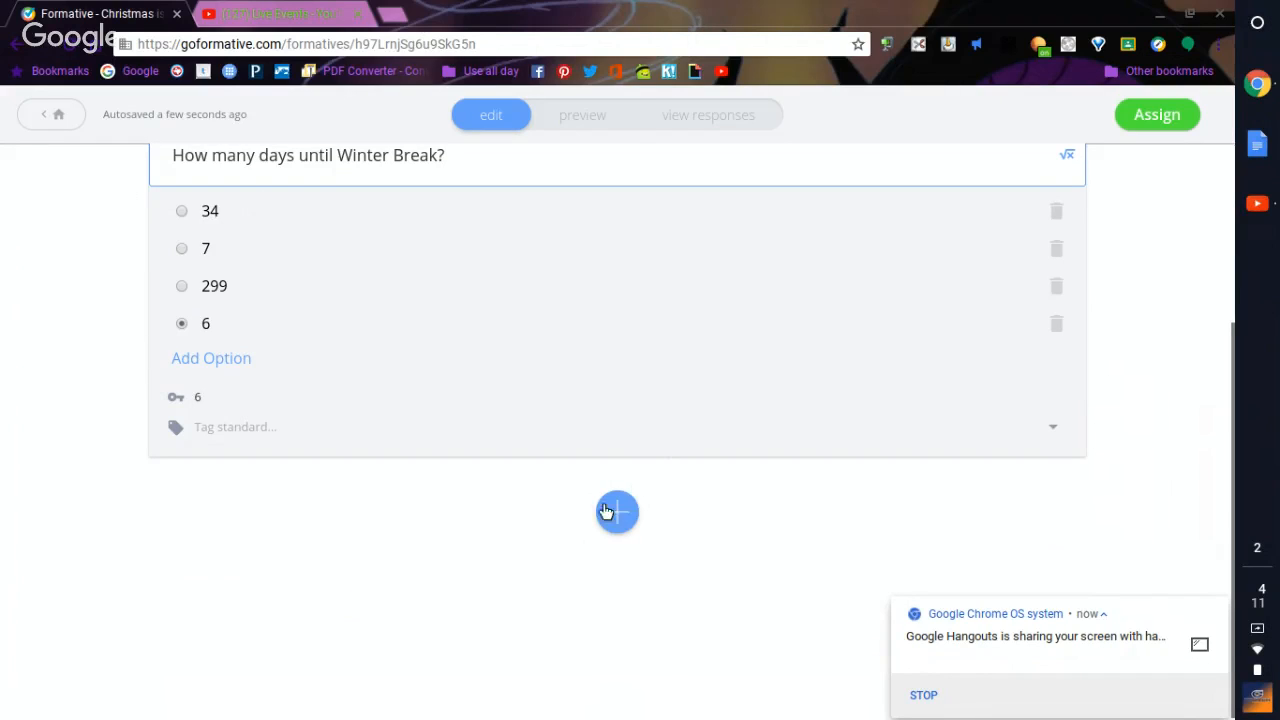
pyautogui.click(626, 514)
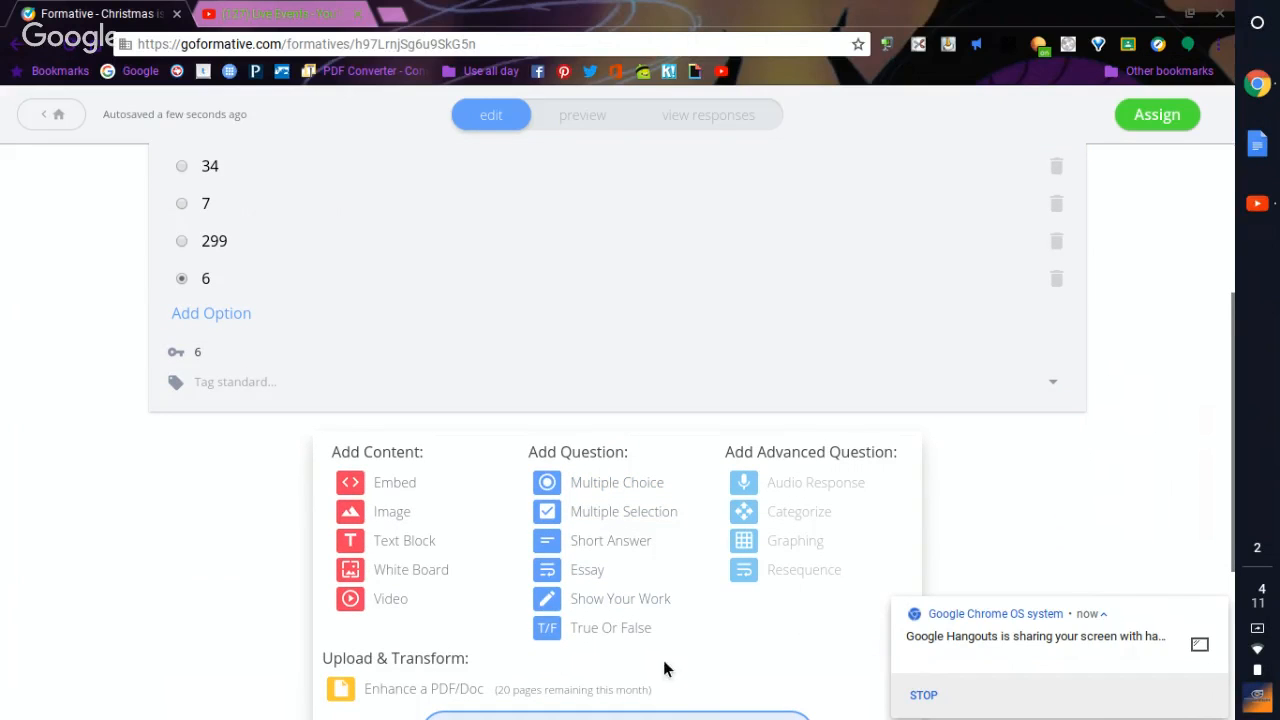
pyautogui.click(629, 634)
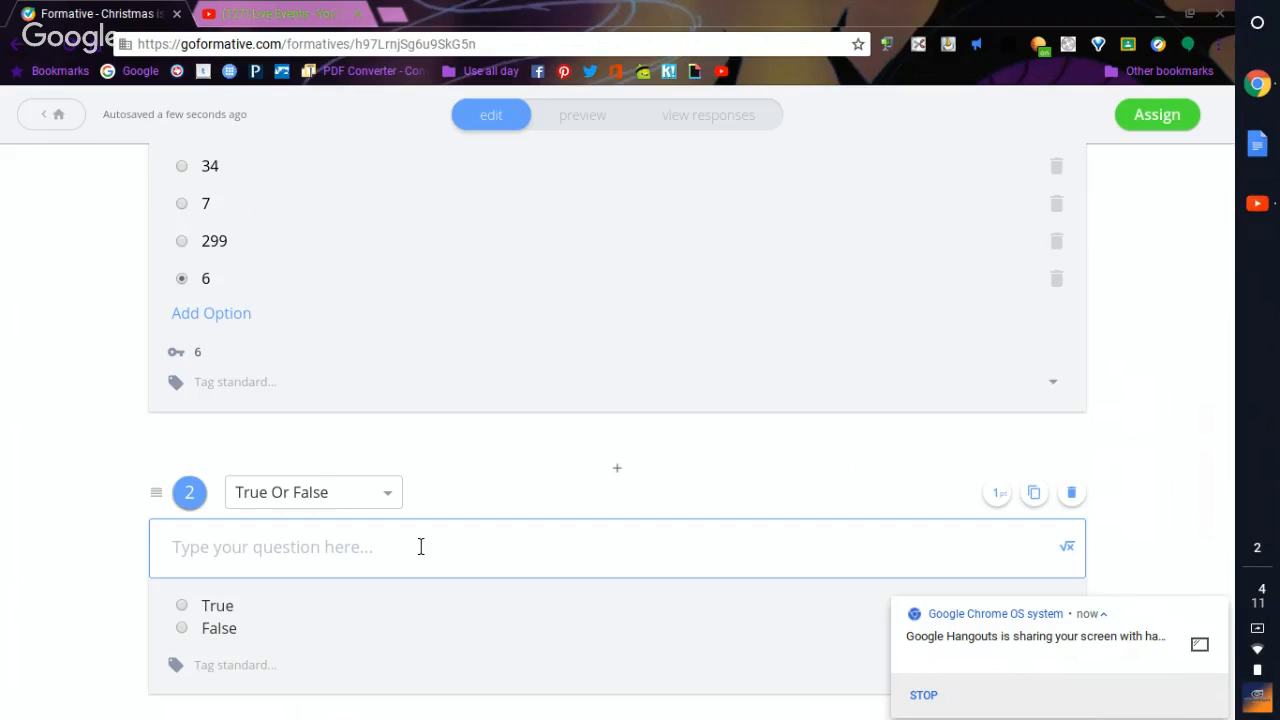
pyautogui.write('H')
pyautogui.press('BackSpace')
pyautogui.write('Most')
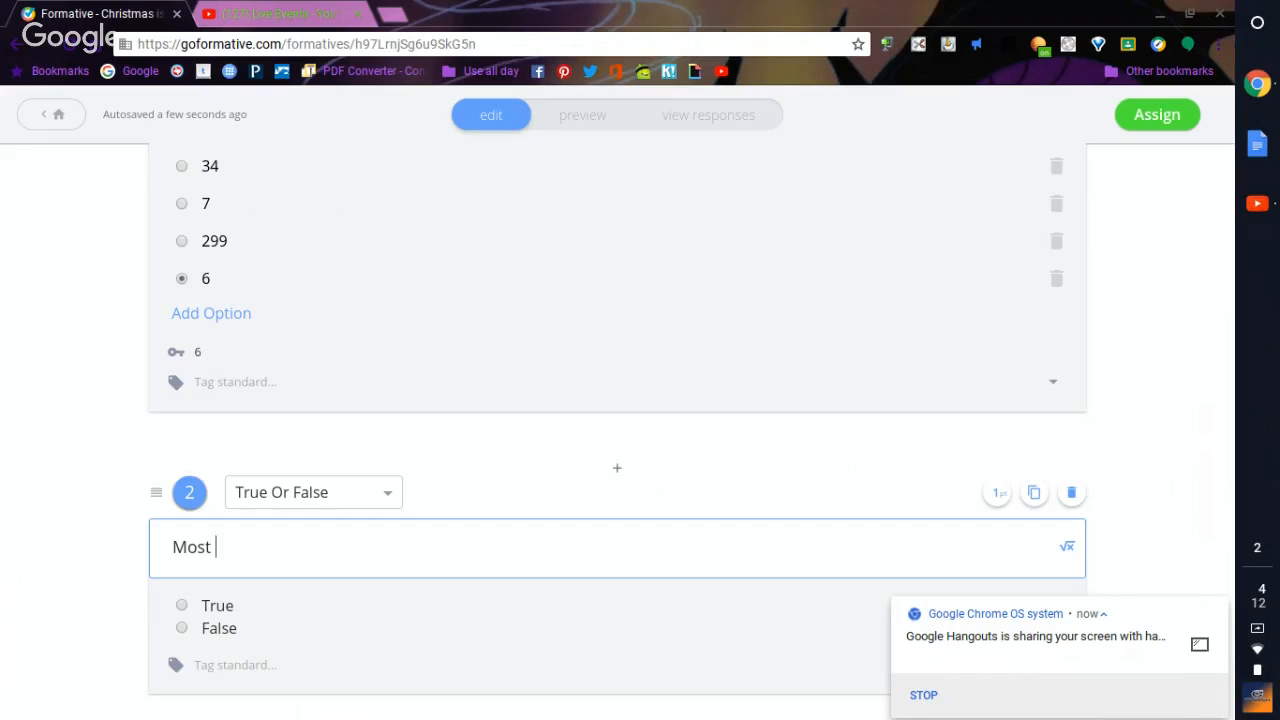
pyautogui.press('BackSpace')
pyautogui.press('BackSpace')
pyautogui.press('BackSpace')
pyautogui.press('BackSpace')
pyautogui.press('BackSpace')
pyautogui.write('All teachrers HA')
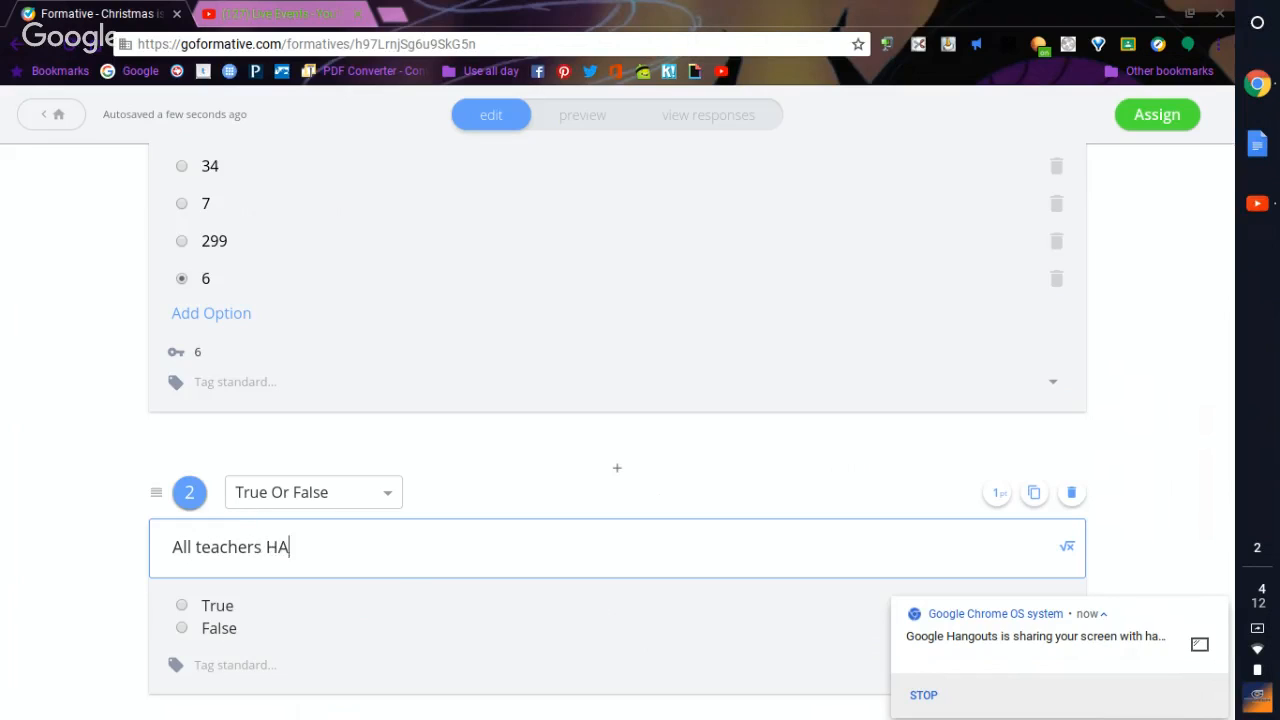
pyautogui.write('TE winter break')
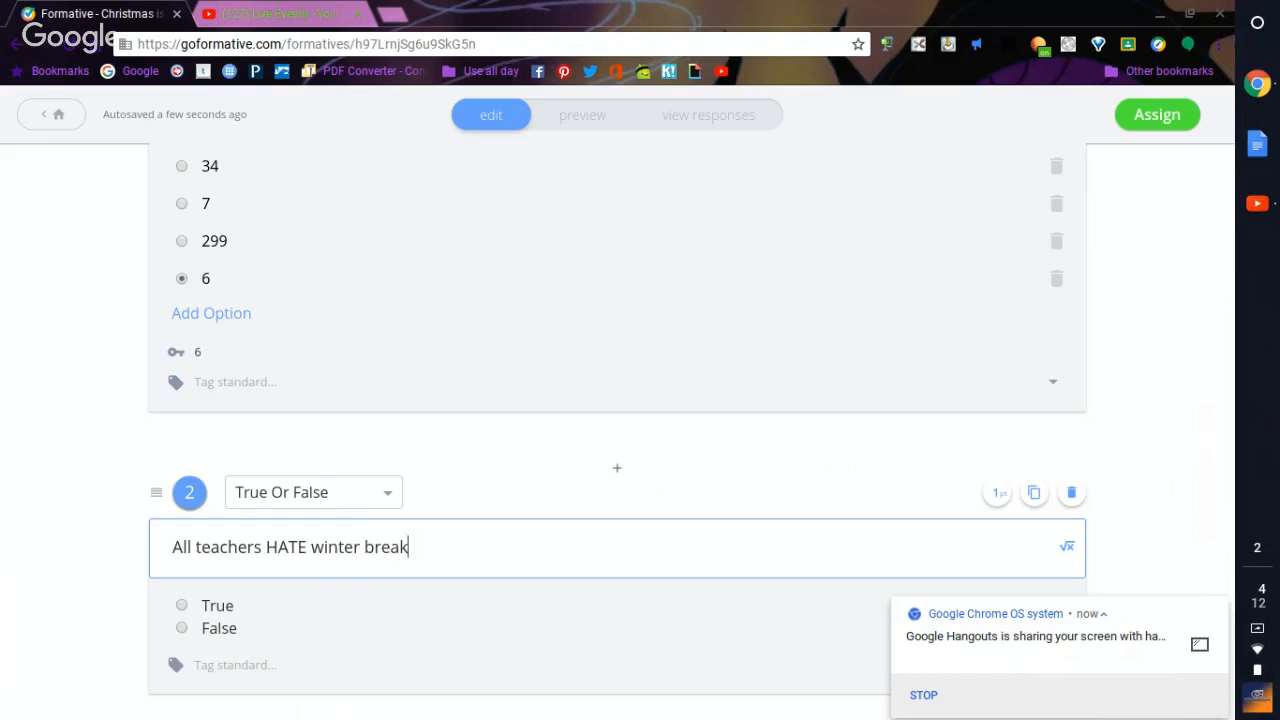
pyautogui.write('.')
pyautogui.click(181, 629)
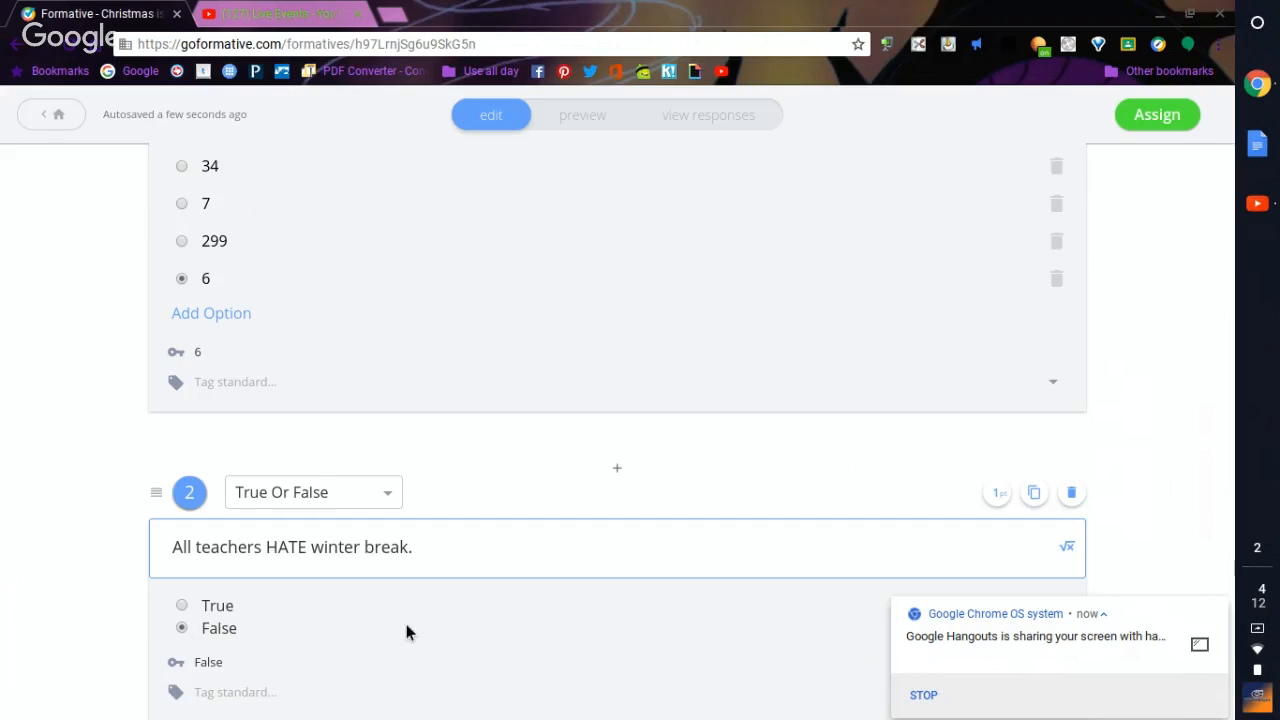
# - Add a Show Your Work question after the true or false question
pyautogui.scroll(-1, 450, 565)
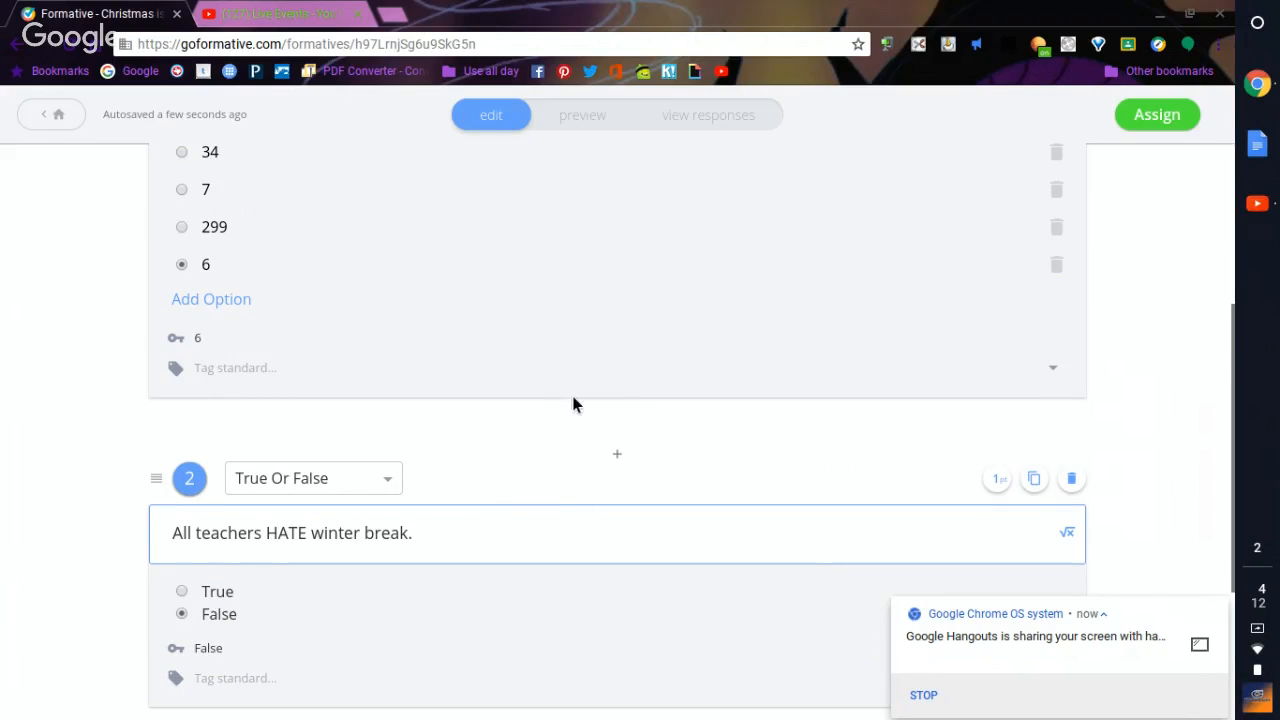
pyautogui.scroll(-4, 573, 404)
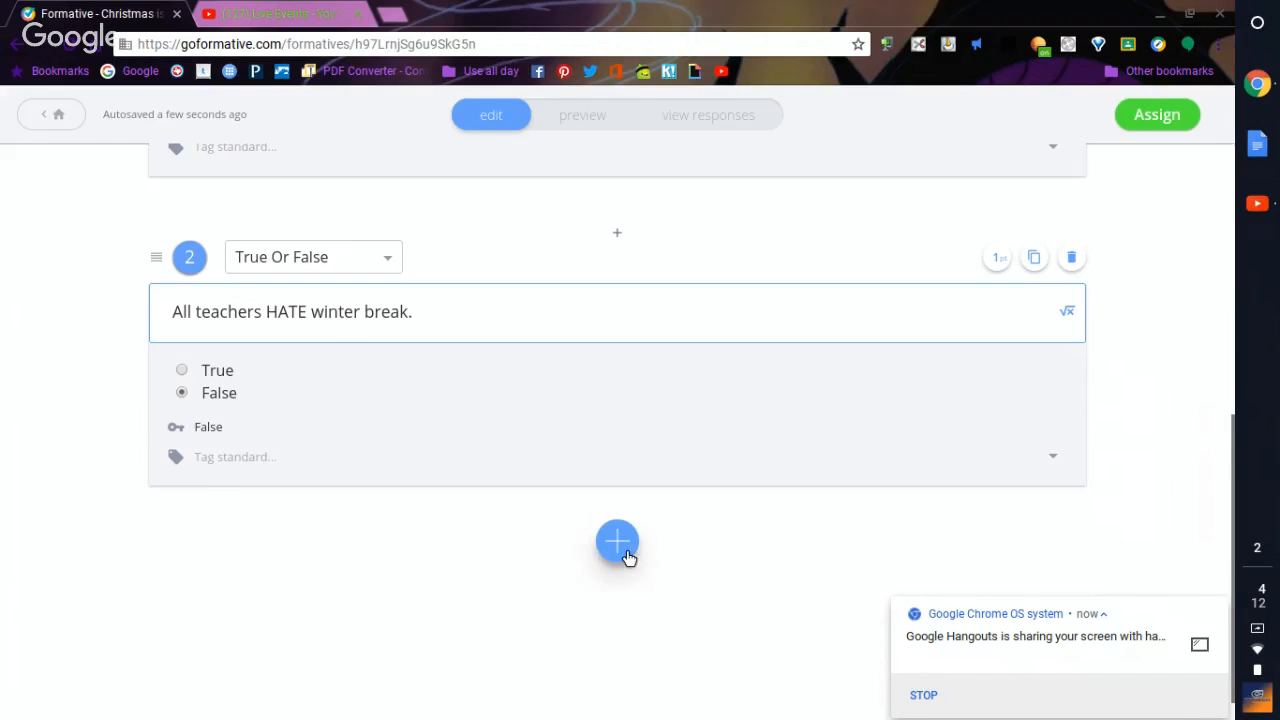
pyautogui.click(620, 546)
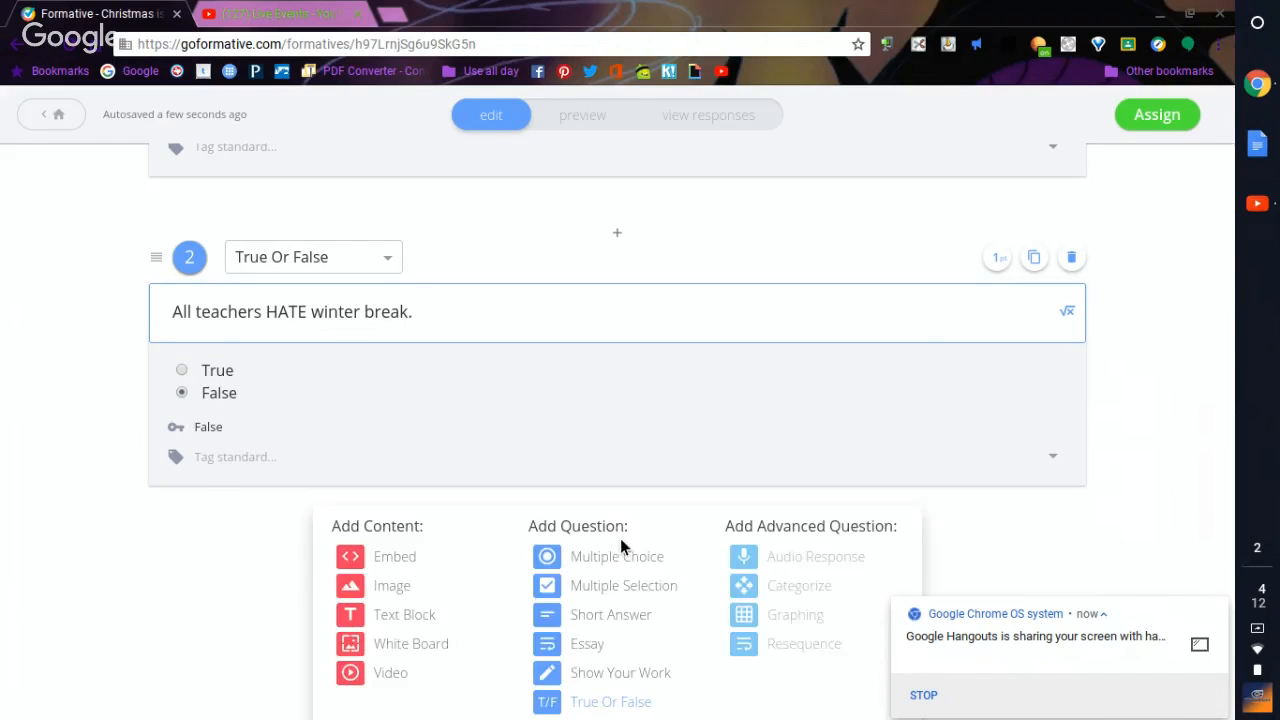
pyautogui.scroll(-1, 620, 546)
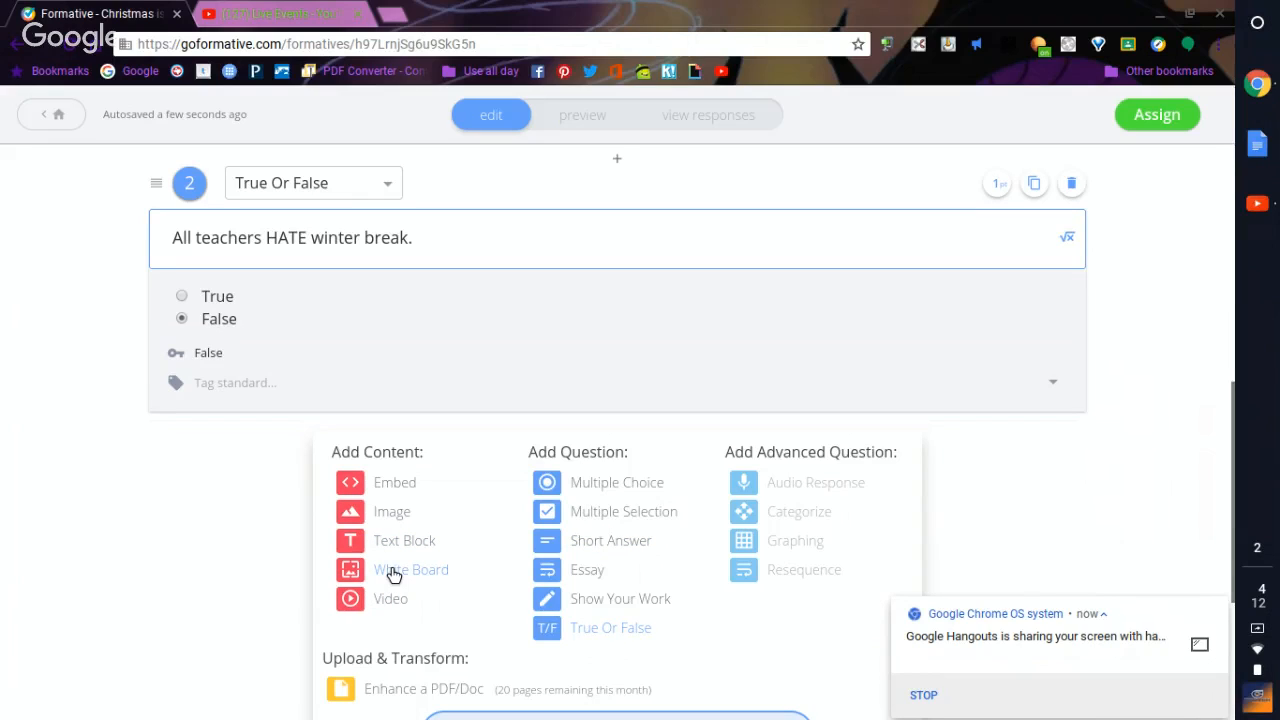
pyautogui.click(650, 600)
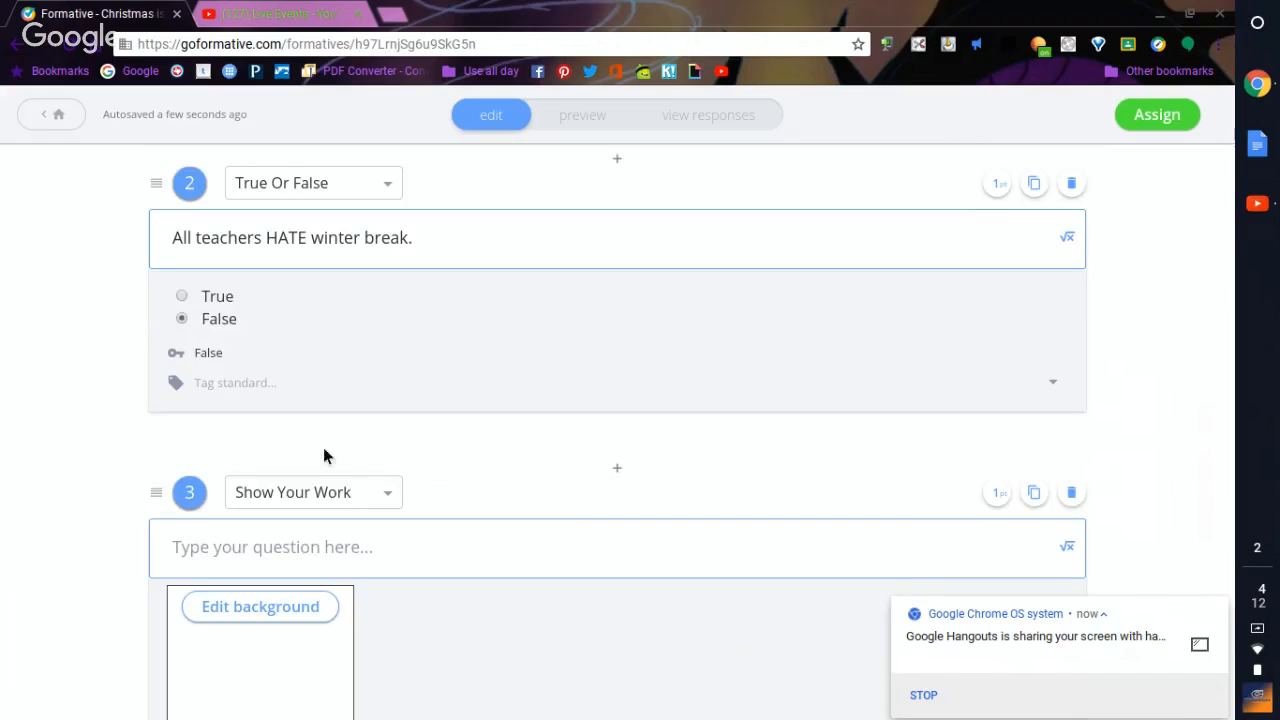
# - Enter "Draw your face expression during Winter Break." as the text of the Show Your Work question
pyautogui.write('D')
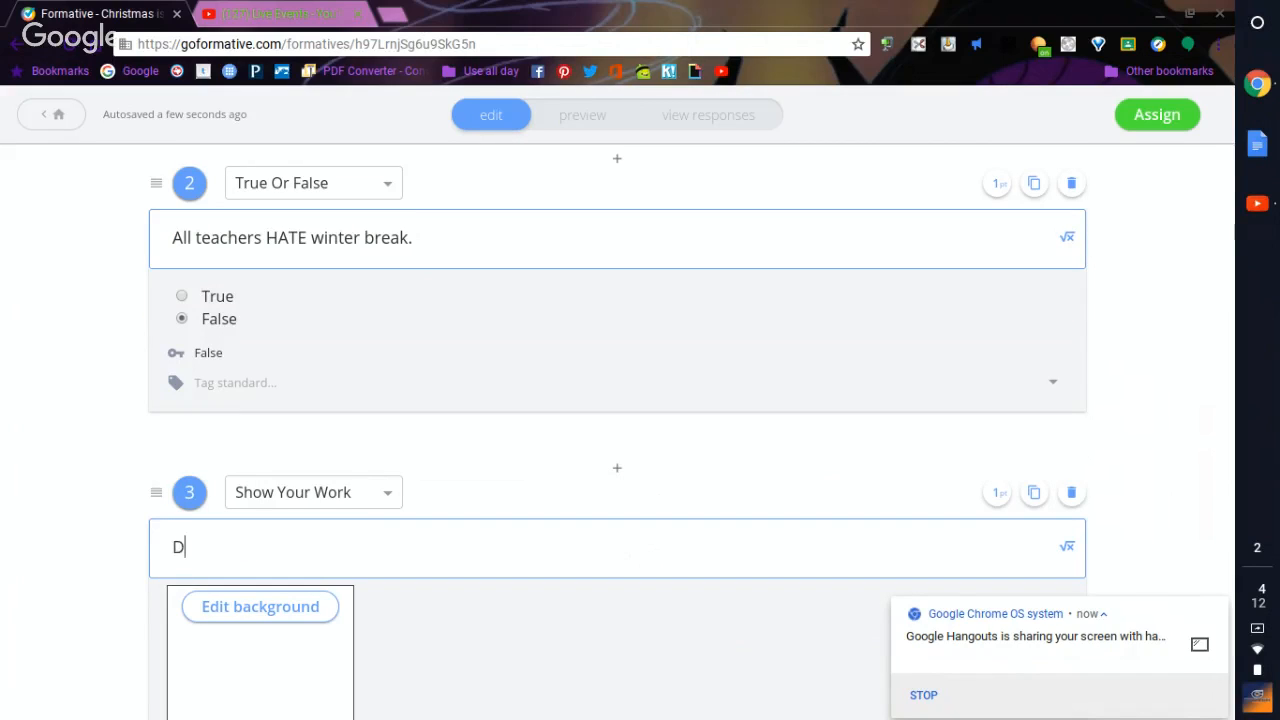
pyautogui.write('raw your face on')
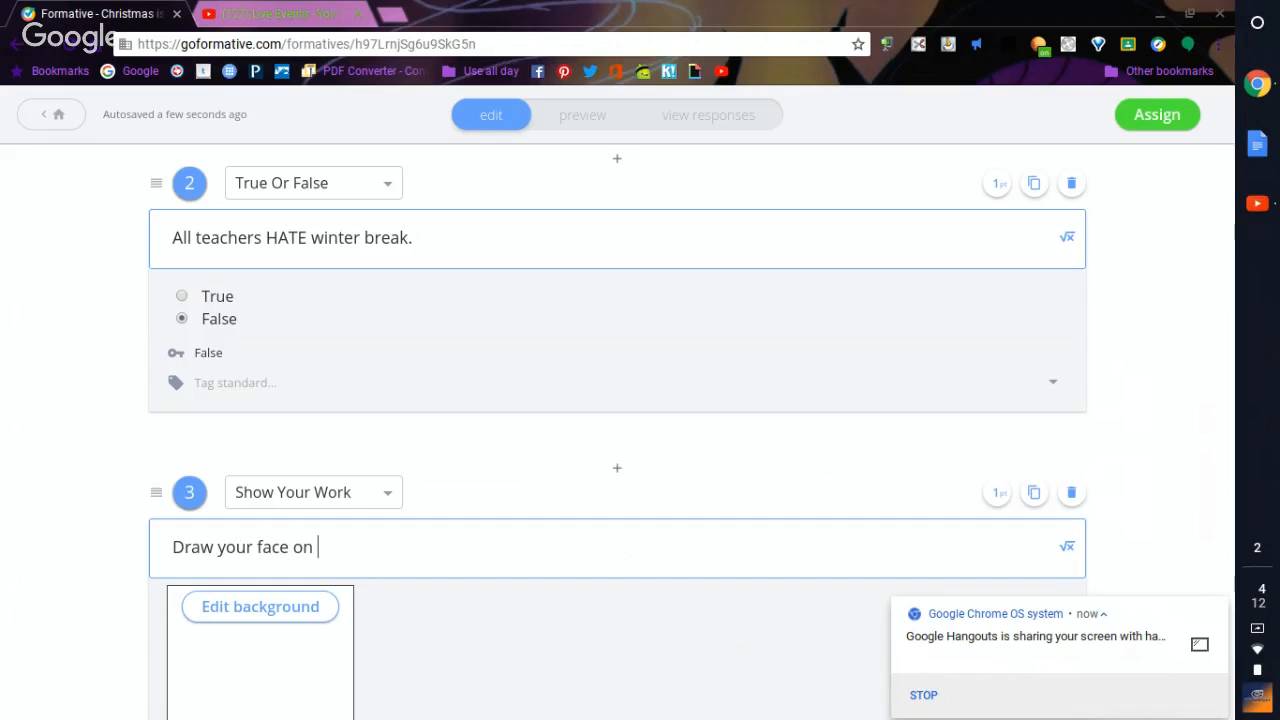
pyautogui.press('BackSpace')
pyautogui.press('BackSpace')
pyautogui.press('BackSpace')
pyautogui.press('BackSpace')
pyautogui.write('expression during Wi')
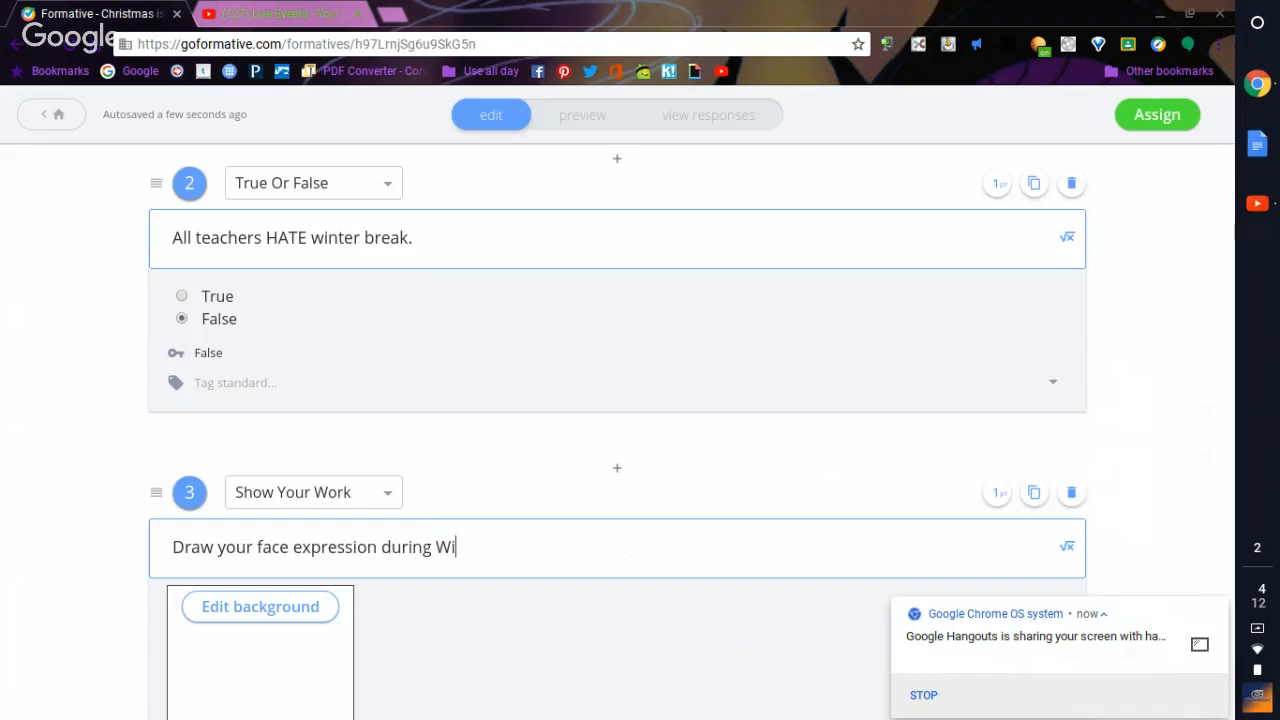
pyautogui.write('nter Break.')
pyautogui.scroll(-1, 477, 630)
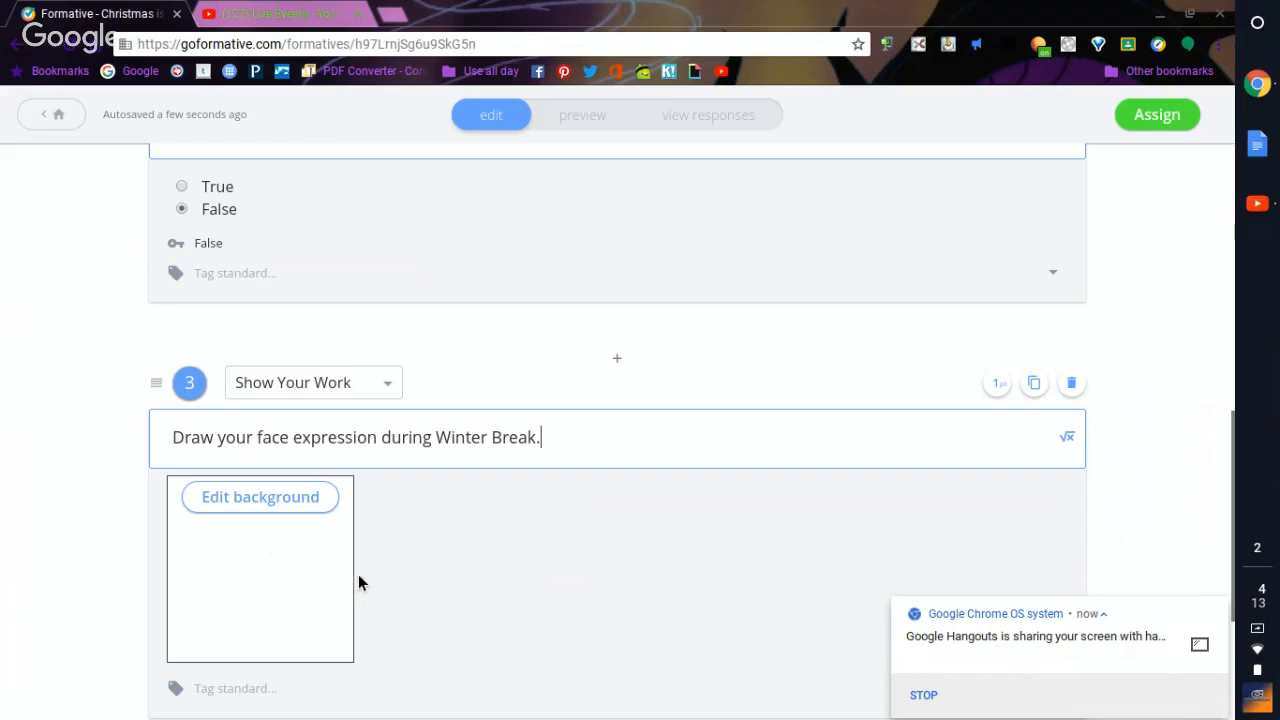
pyautogui.scroll(-1, 483, 551)
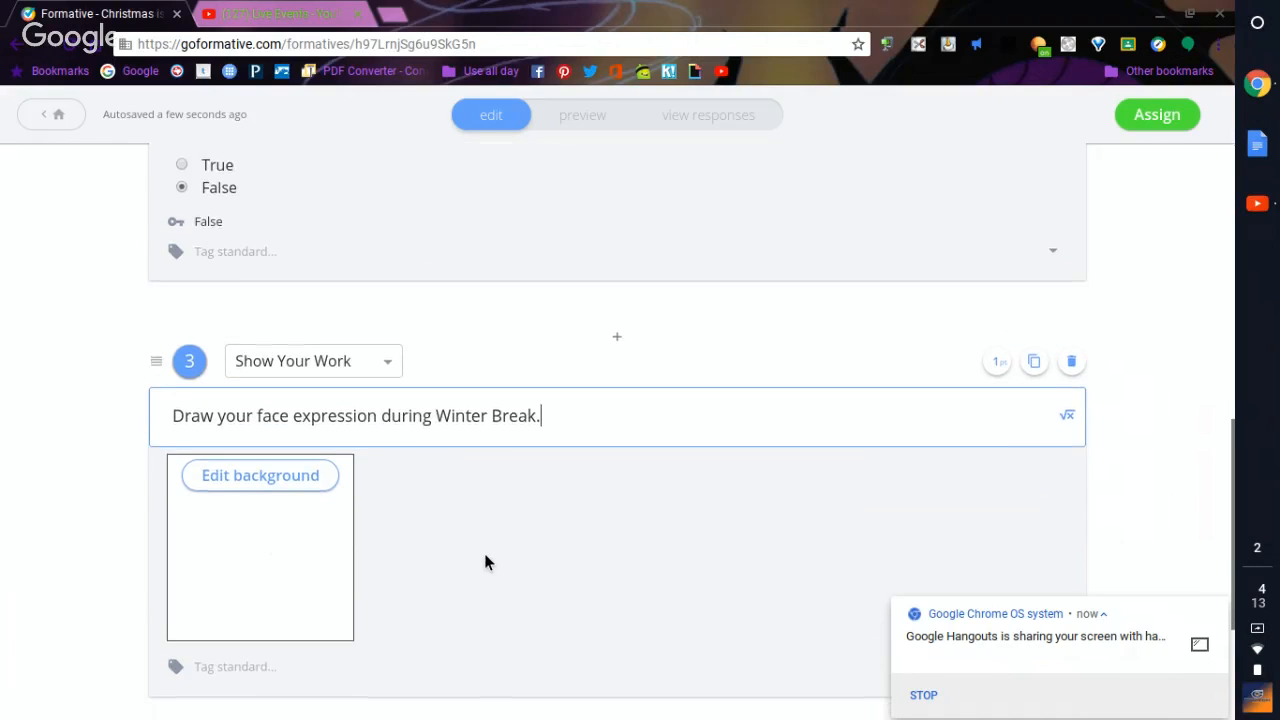
pyautogui.scroll(-1, 484, 562)
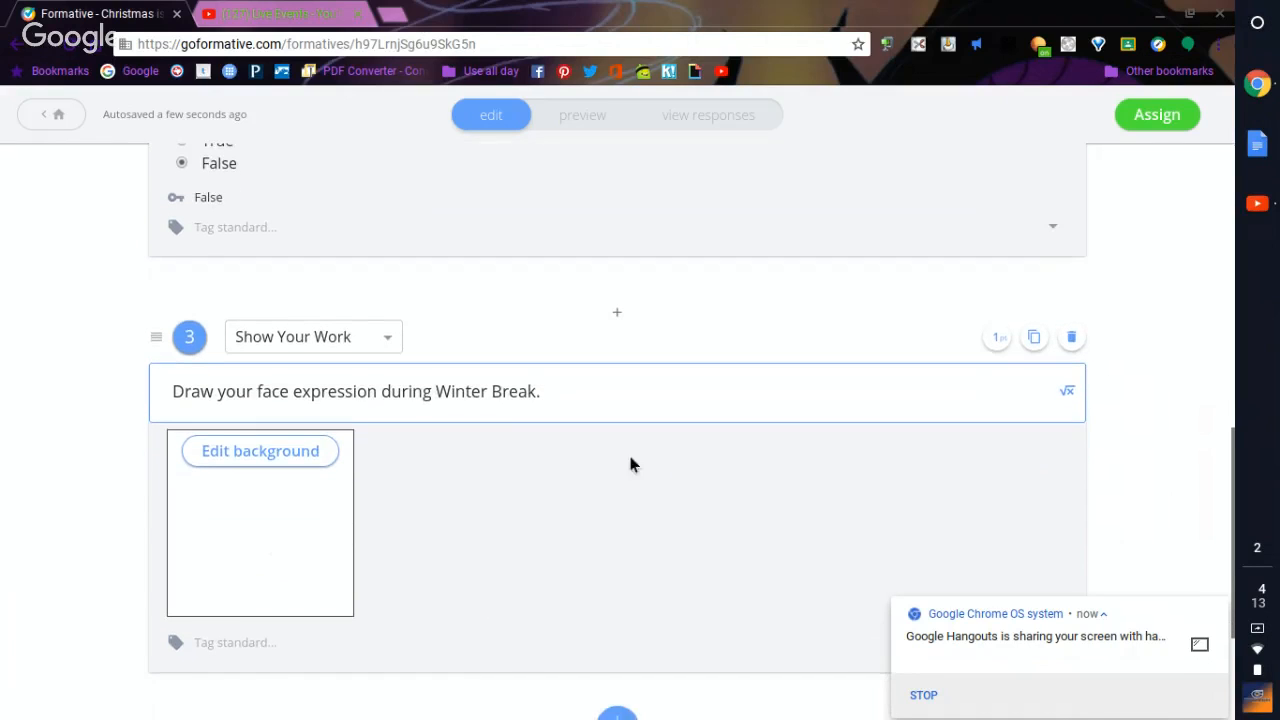
# - Assign the "Christmas is coming" formative to Test Class and dismiss the confirmation
pyautogui.click(1168, 124)
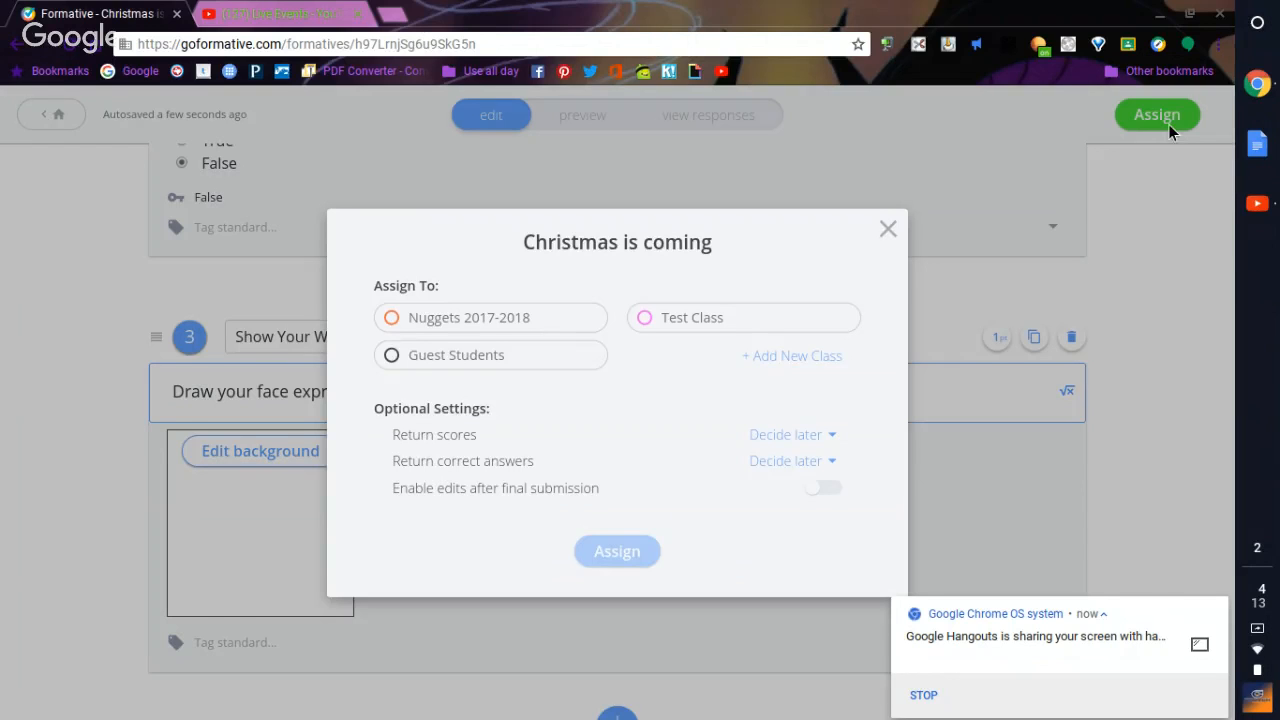
pyautogui.click(692, 324)
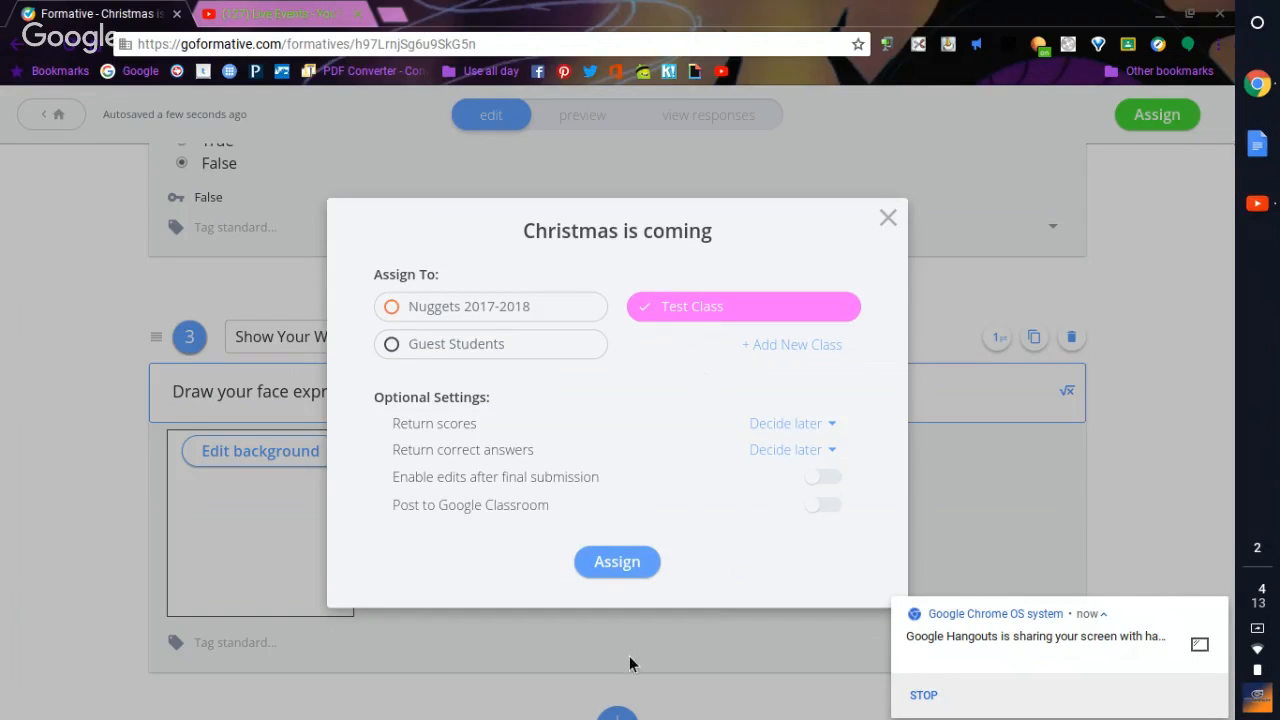
pyautogui.click(648, 563)
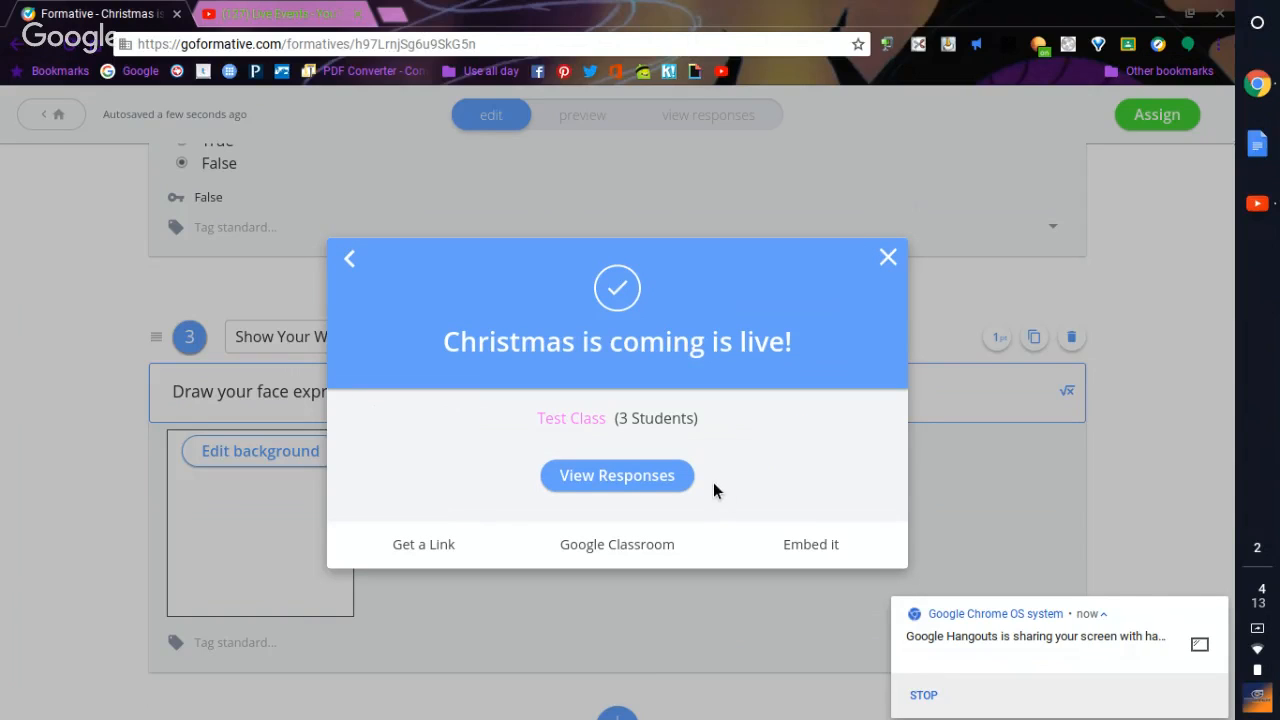
pyautogui.click(889, 259)
pyautogui.scroll(4, 713, 392)
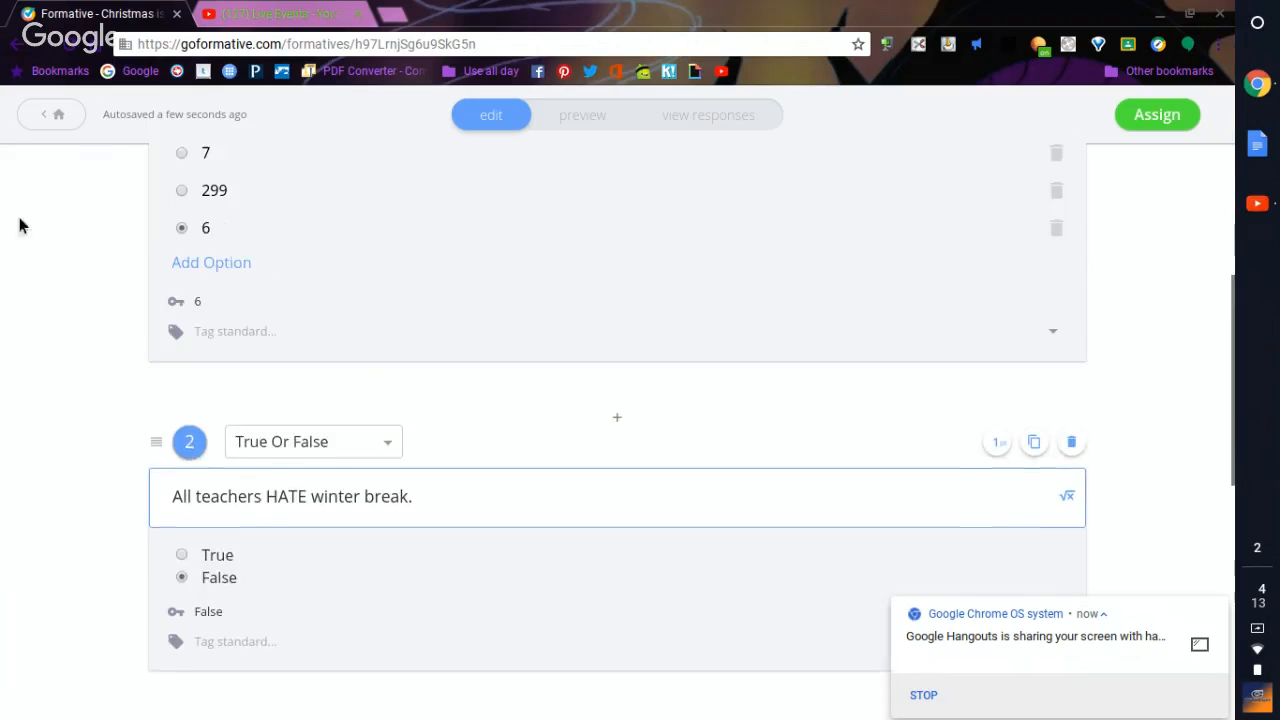
# - Return to the list of formatives, open Wind Explorations and look through its questions
pyautogui.click(58, 116)
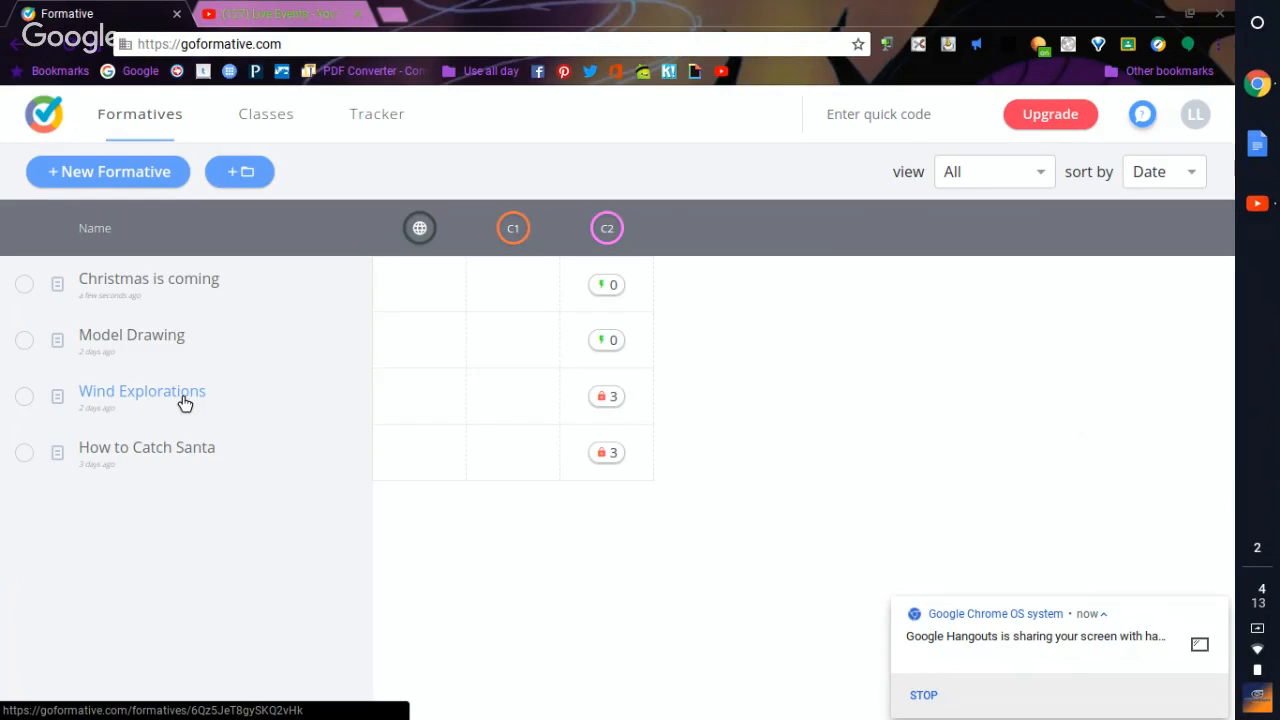
pyautogui.click(183, 400)
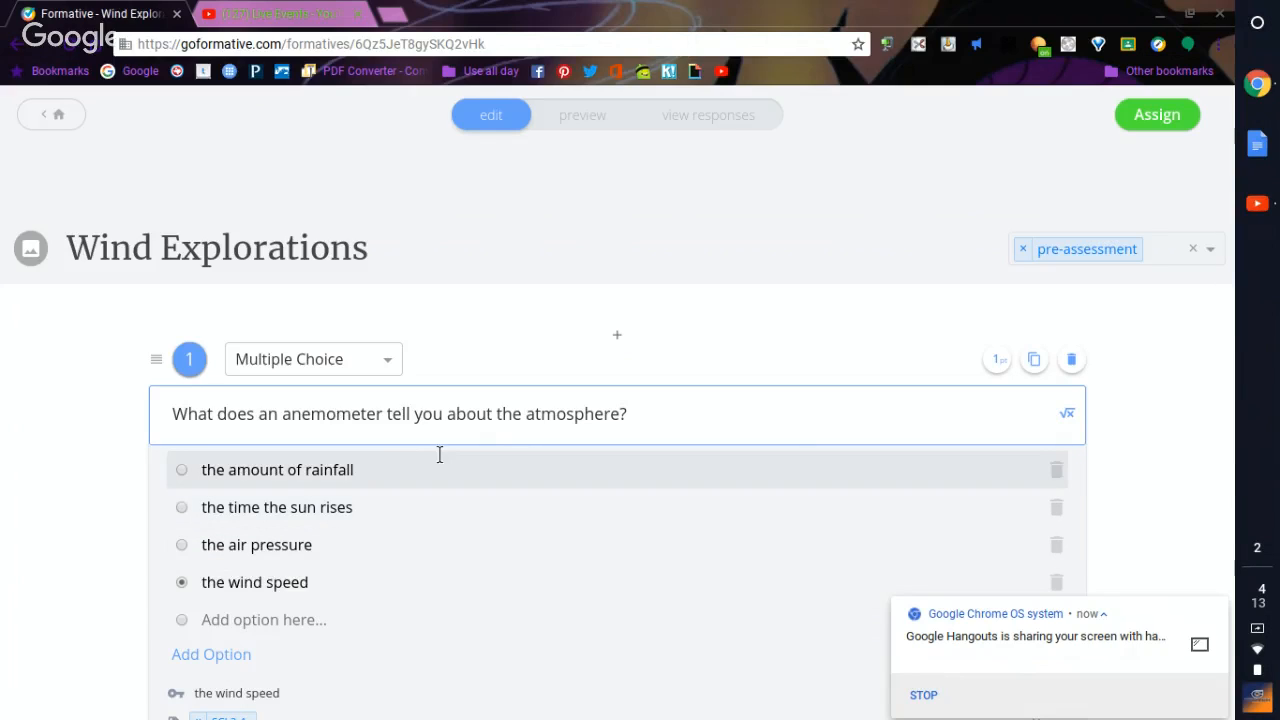
pyautogui.scroll(-1, 484, 462)
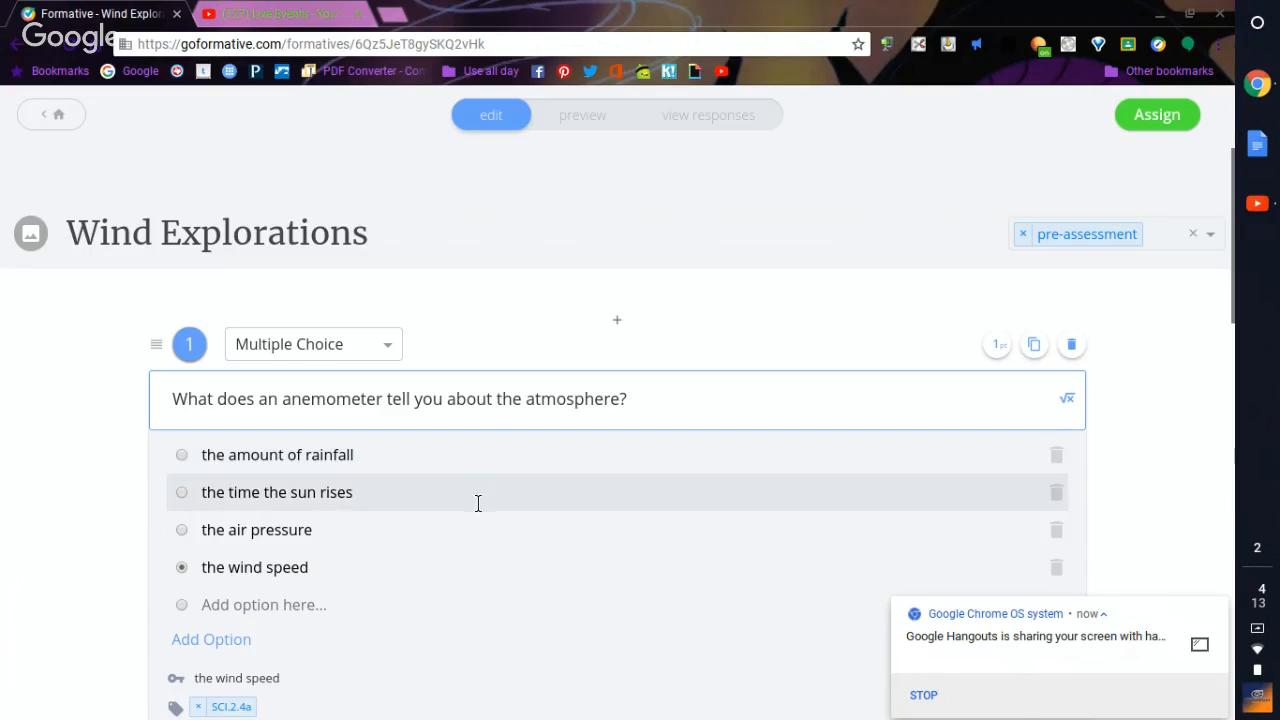
pyautogui.scroll(-1, 506, 483)
pyautogui.scroll(-6, 434, 583)
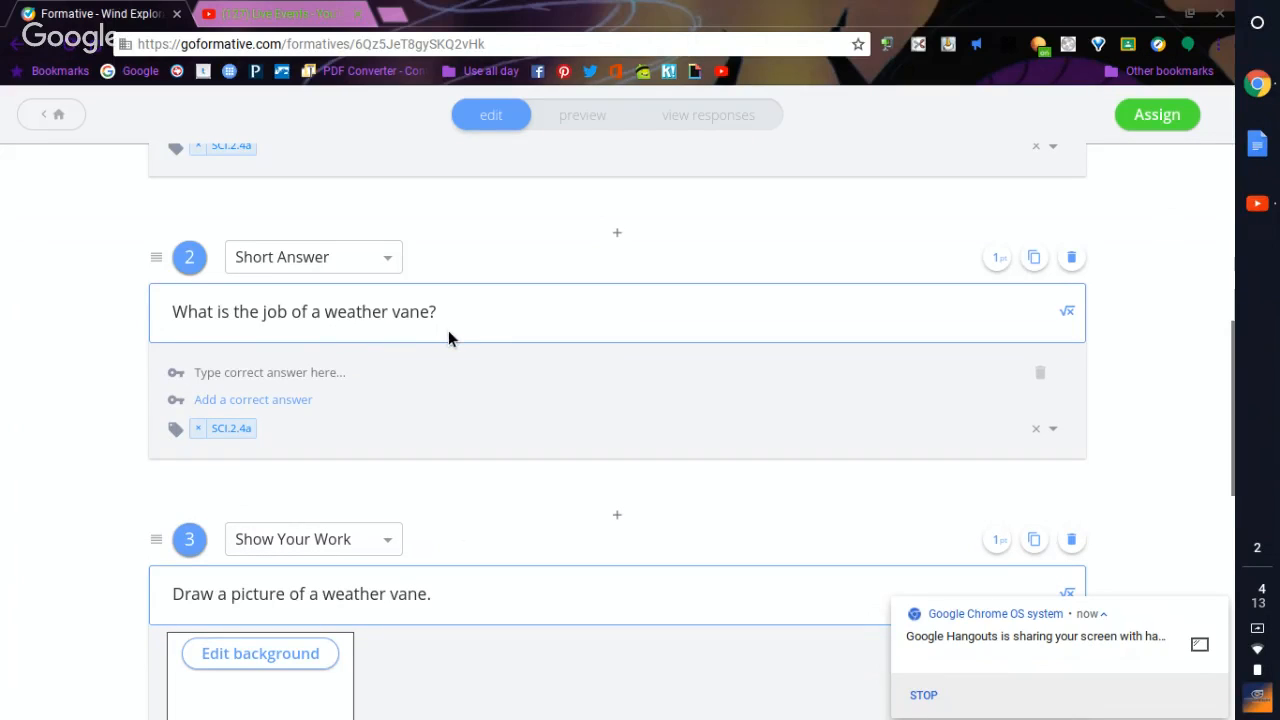
pyautogui.scroll(-2, 450, 400)
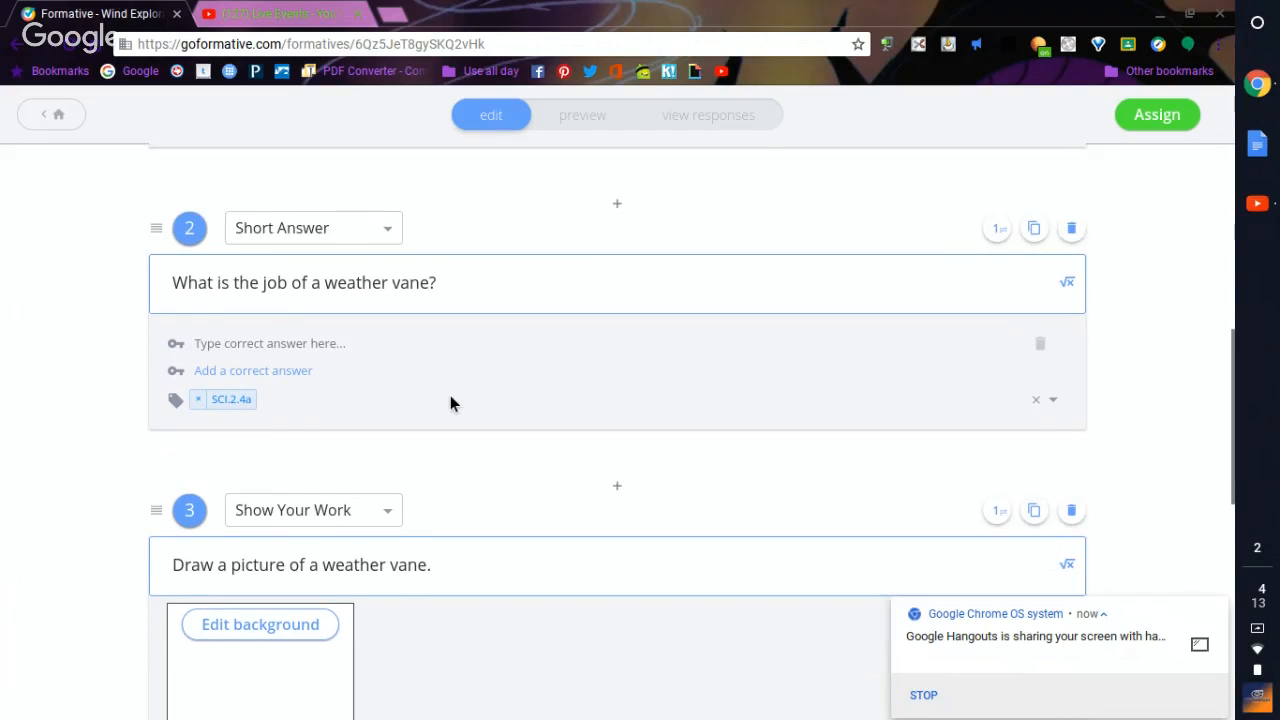
pyautogui.scroll(-2, 451, 416)
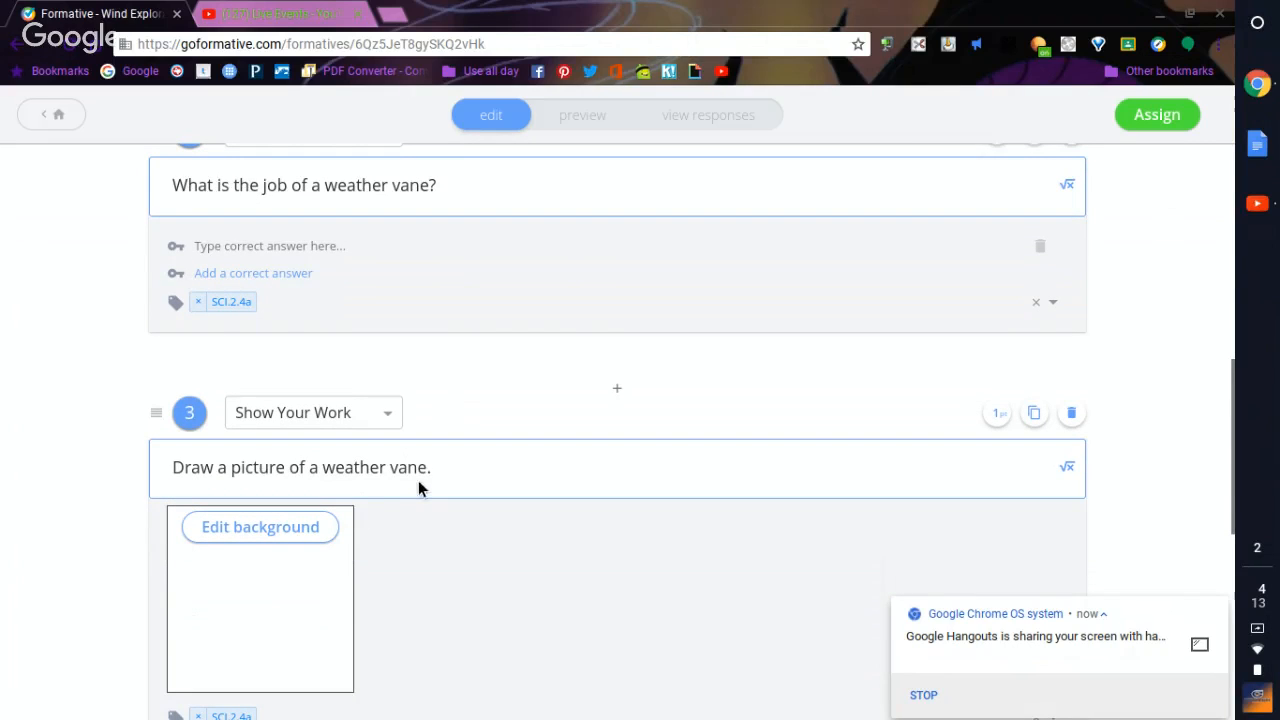
pyautogui.scroll(-1, 370, 577)
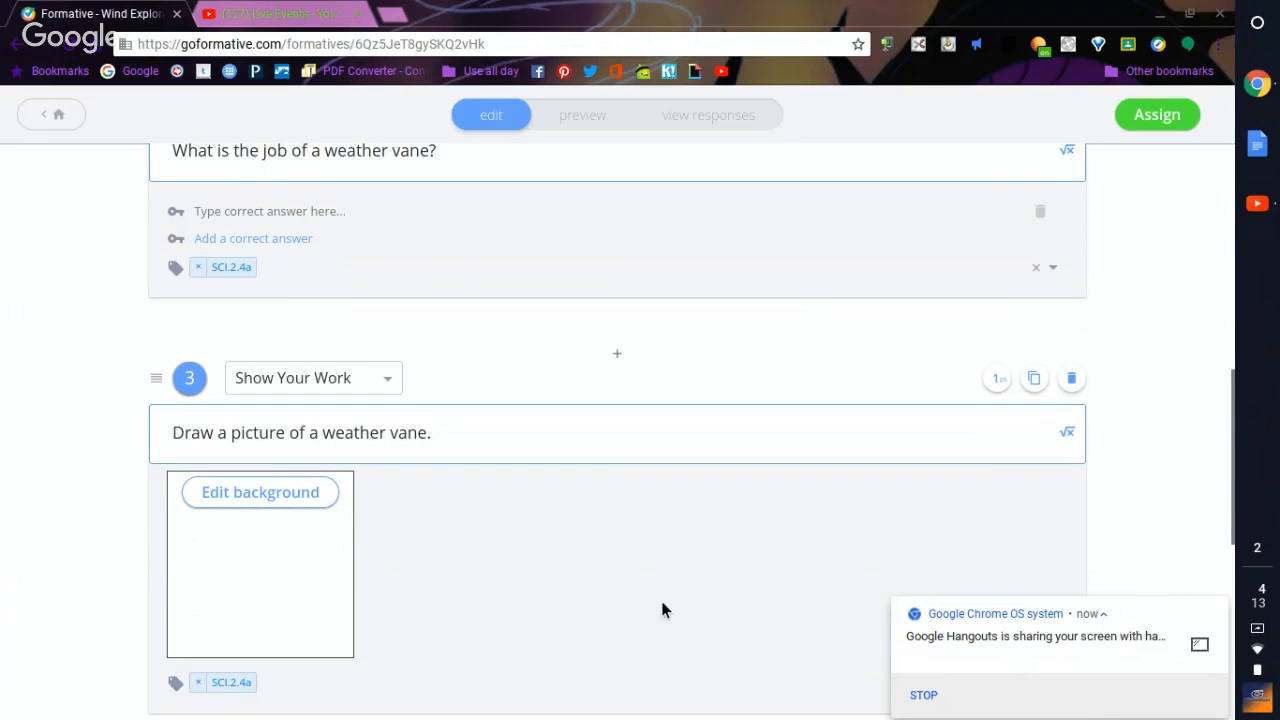
pyautogui.scroll(8, 645, 592)
pyautogui.scroll(10, 620, 570)
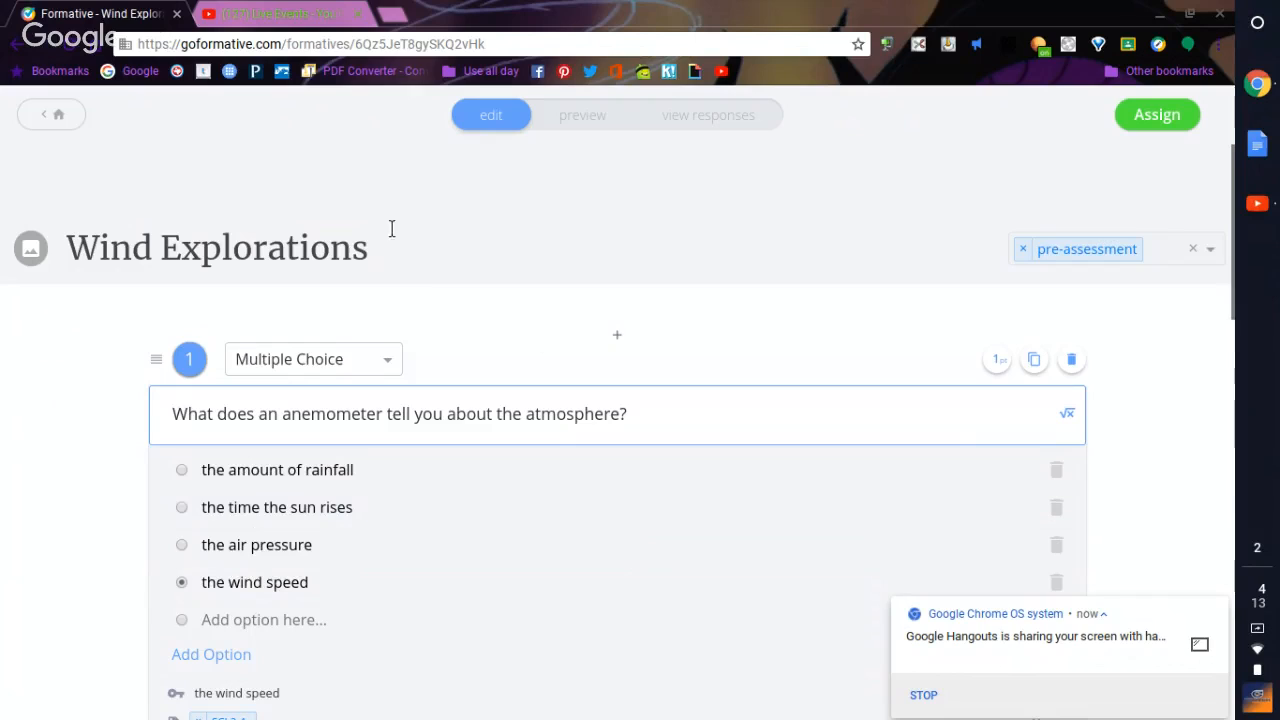
# - Leave Wind Explorations and display the student roster of Test Class
pyautogui.click(72, 121)
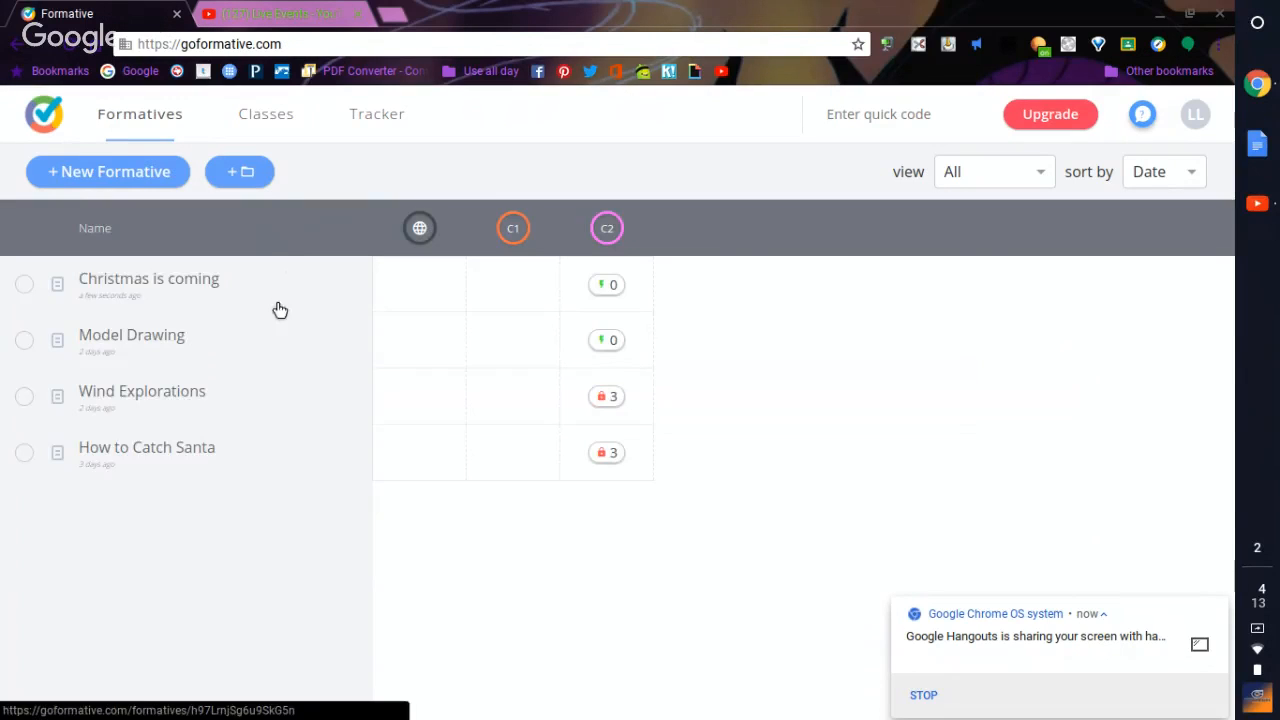
pyautogui.click(276, 123)
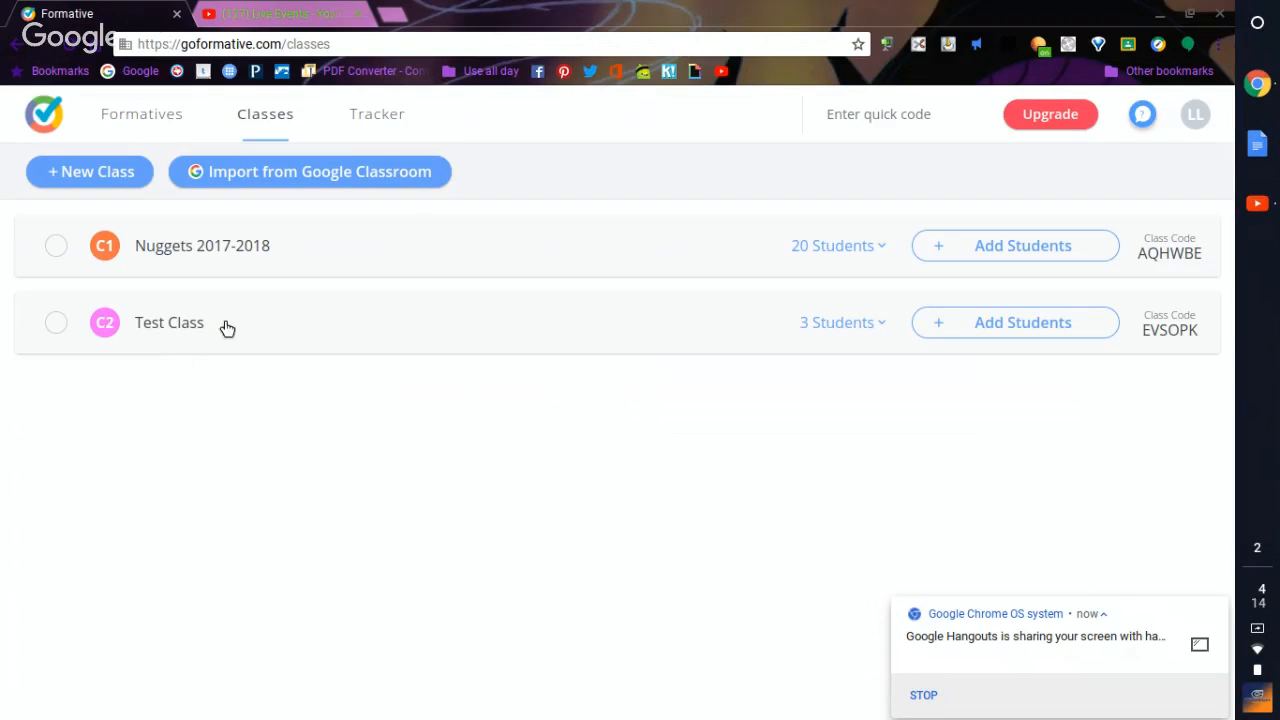
pyautogui.click(180, 325)
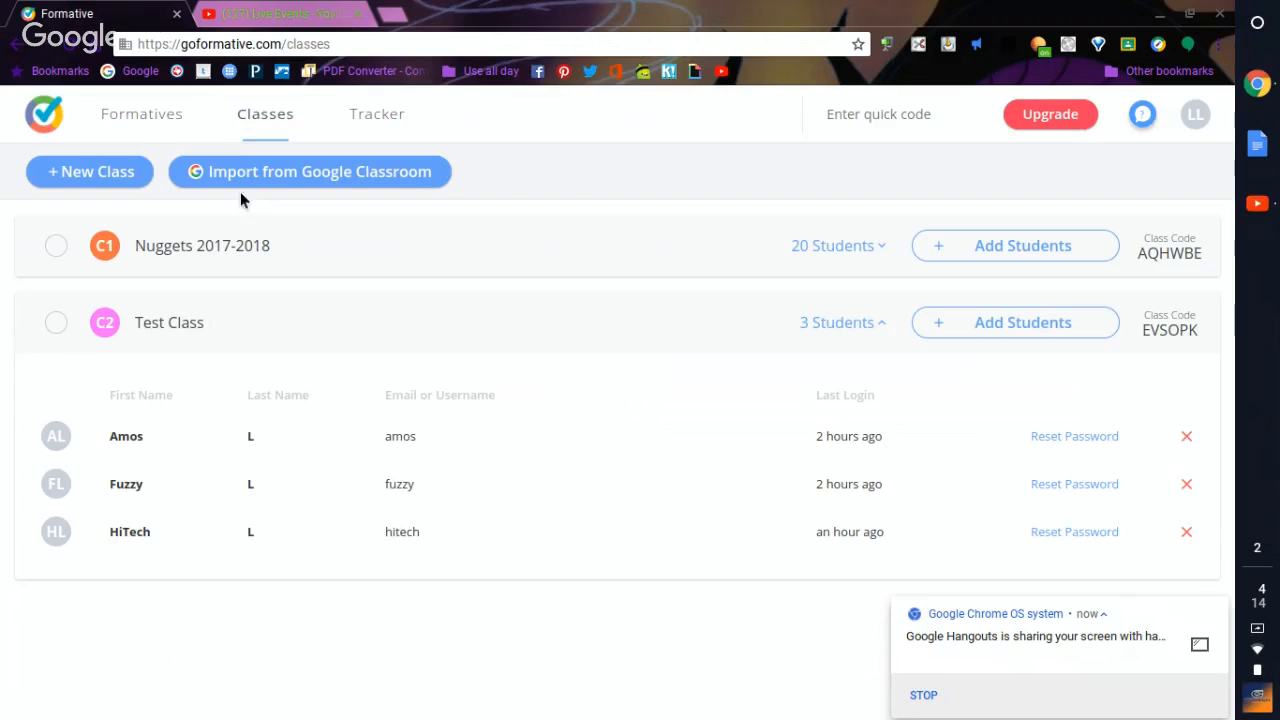
# - Reopen Wind Explorations from the list of formatives and review the student responses to questions 1, 2 and 3
pyautogui.click(178, 120)
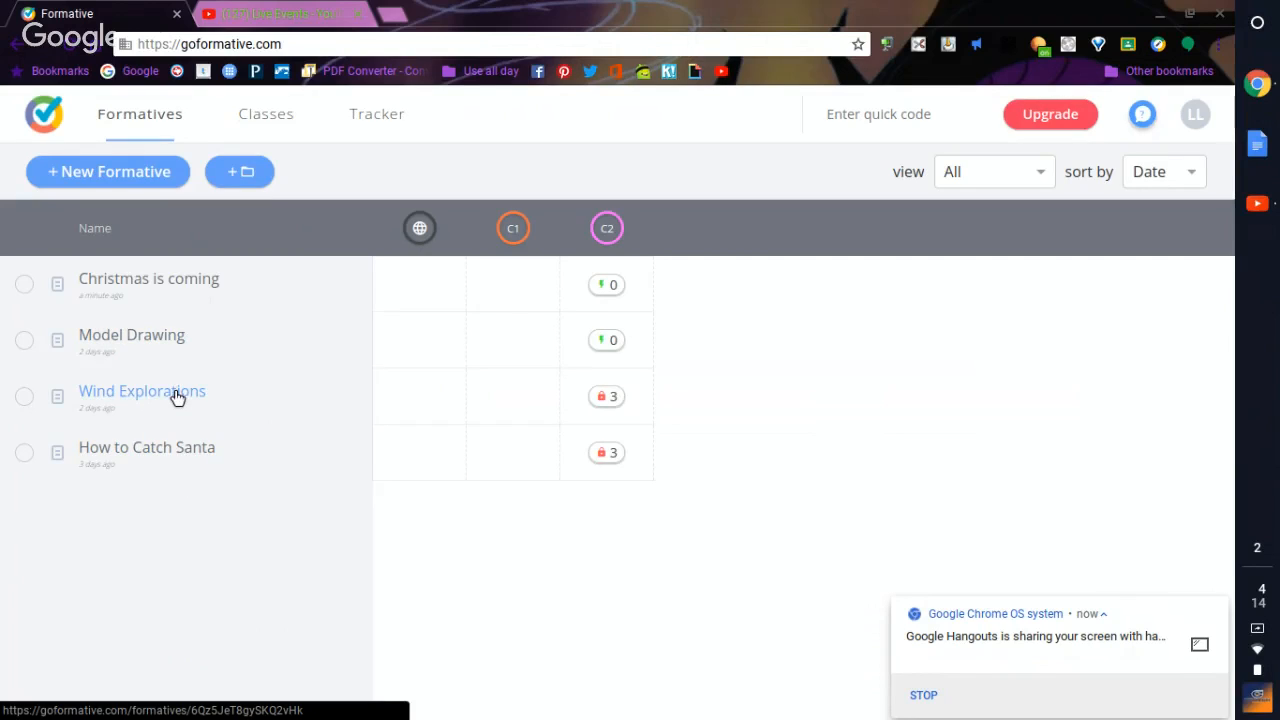
pyautogui.click(177, 397)
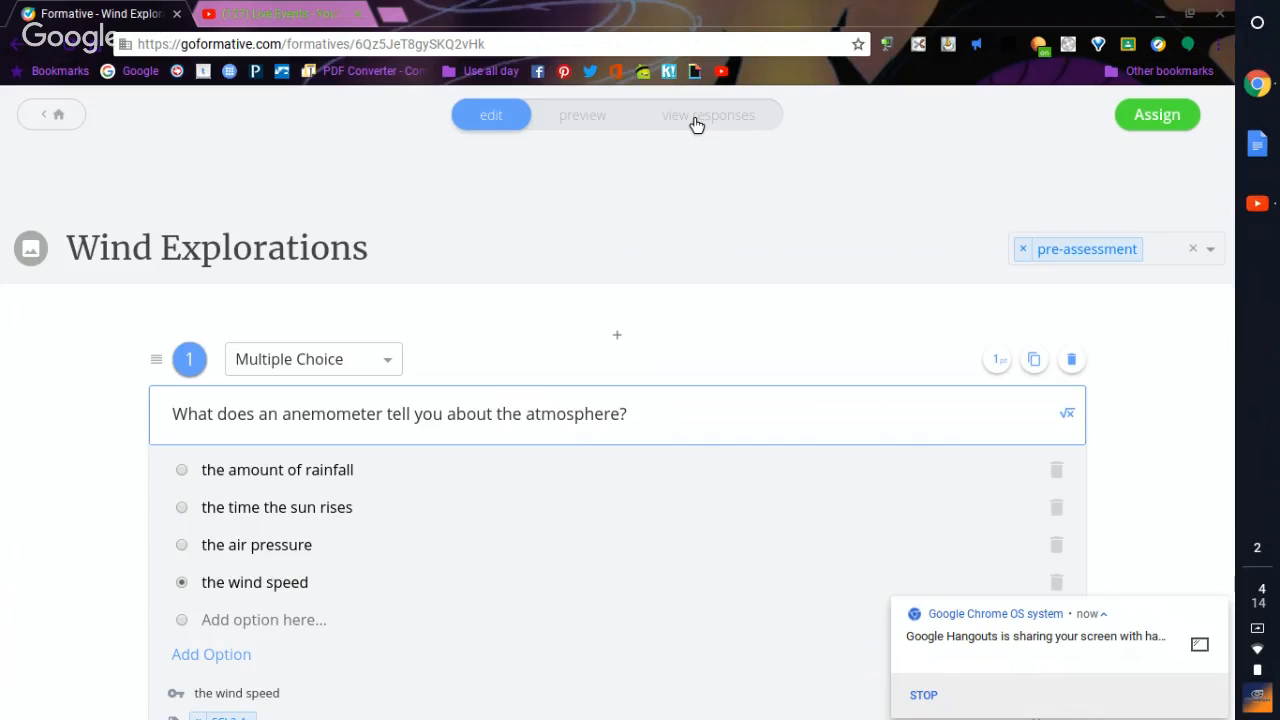
pyautogui.click(696, 120)
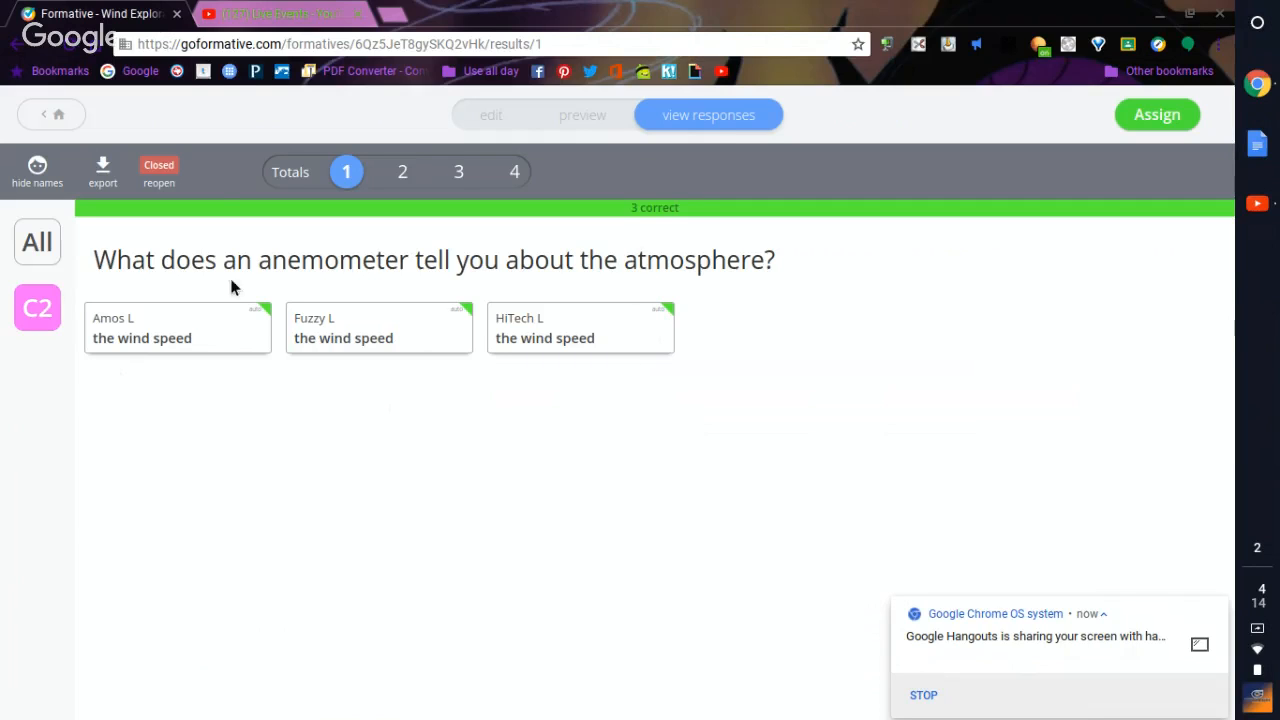
pyautogui.click(407, 186)
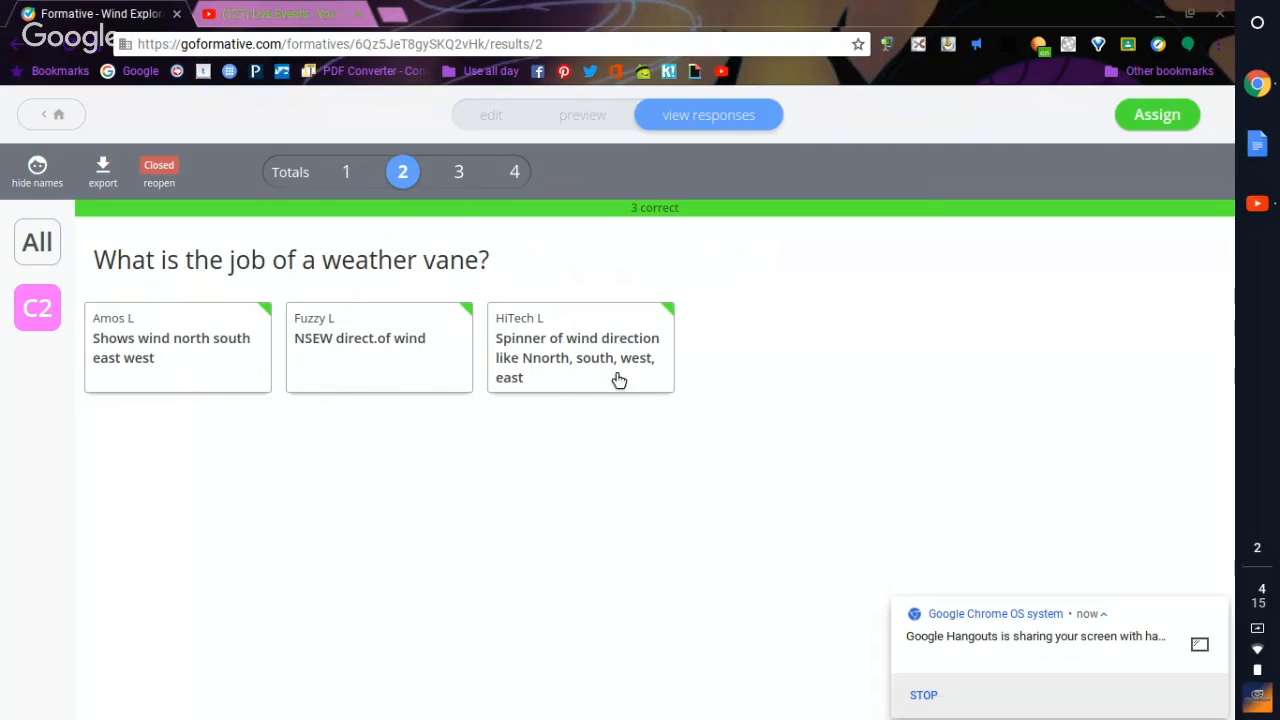
pyautogui.click(457, 184)
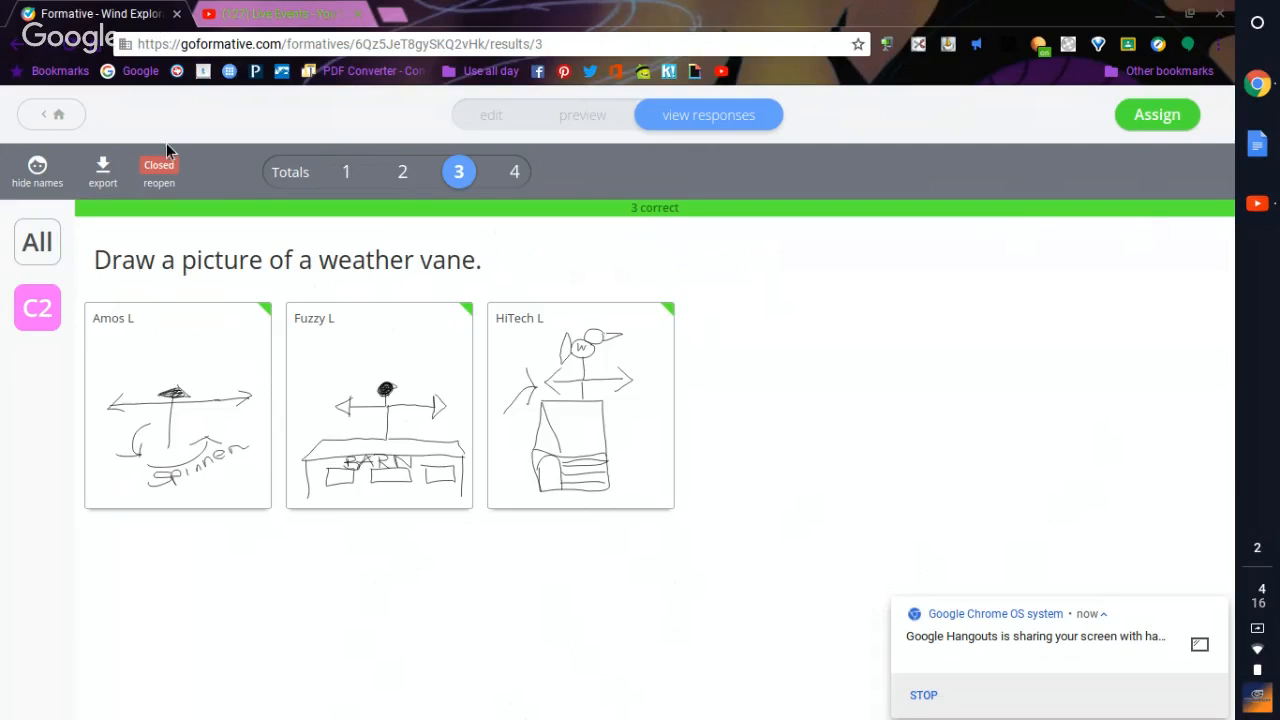
# - View the responses to How to Catch Santa and open the question 1 response about cats living at the workshop
pyautogui.click(56, 115)
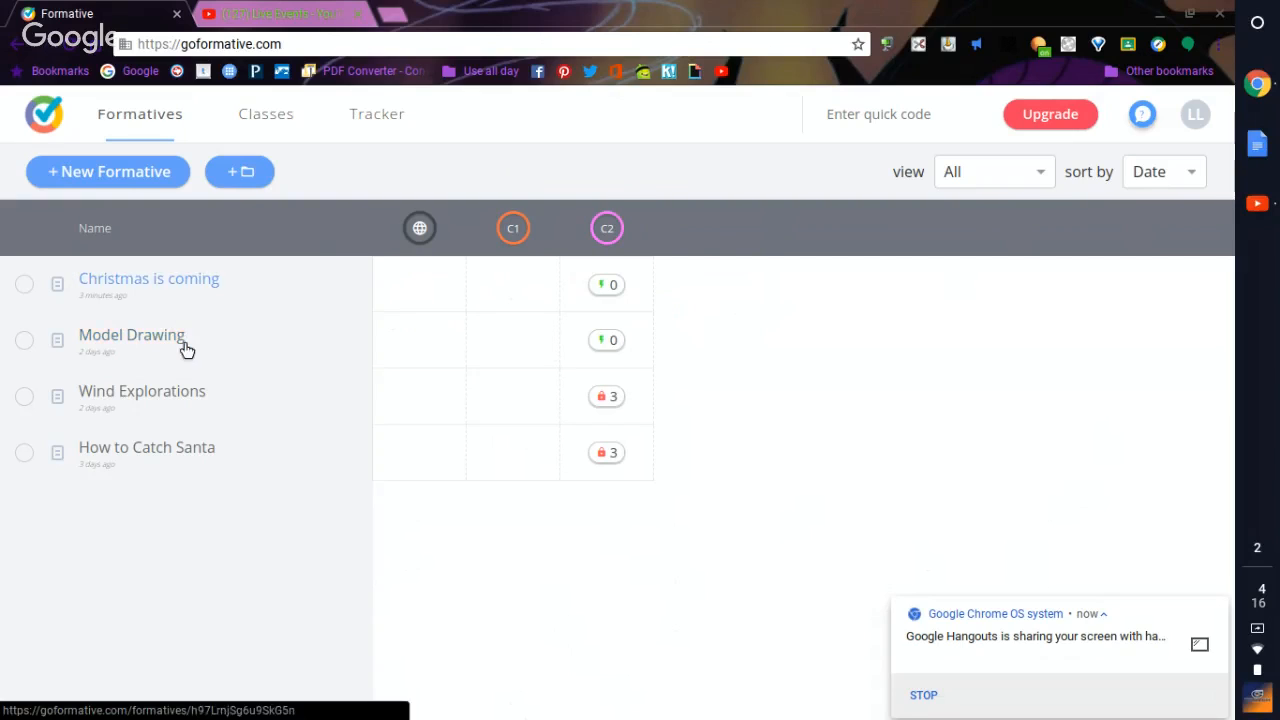
pyautogui.click(203, 467)
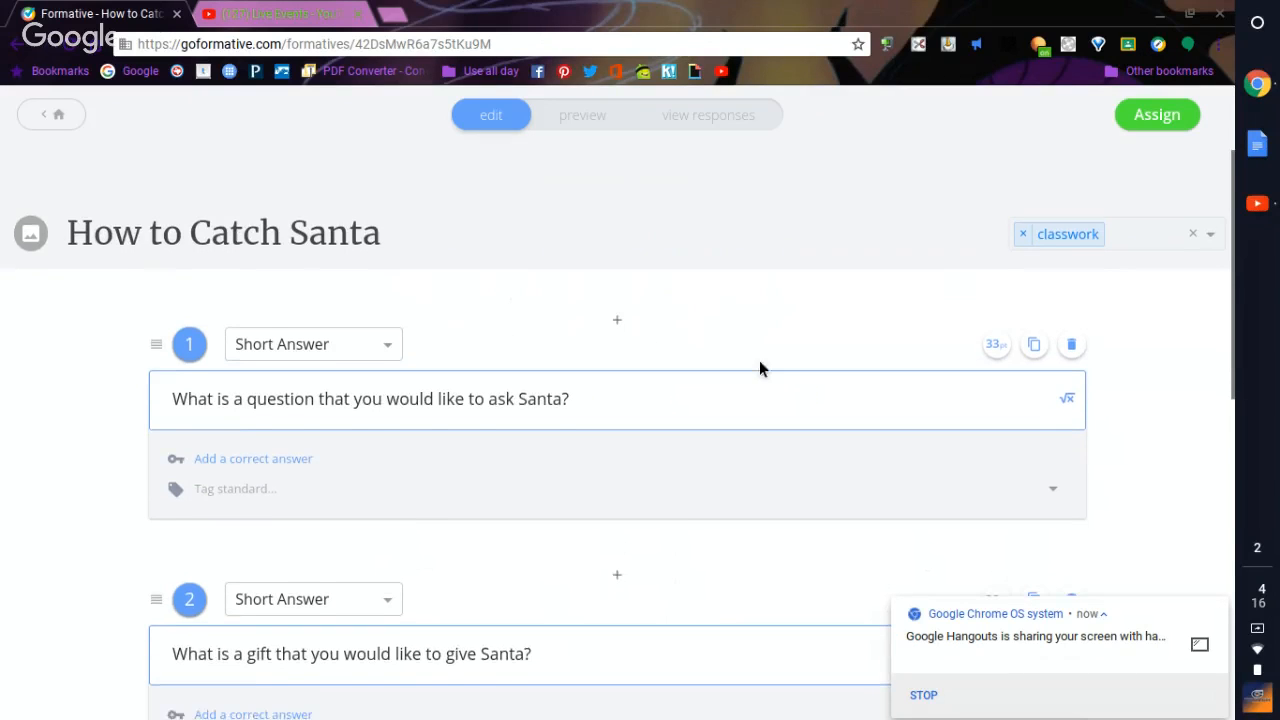
pyautogui.click(716, 120)
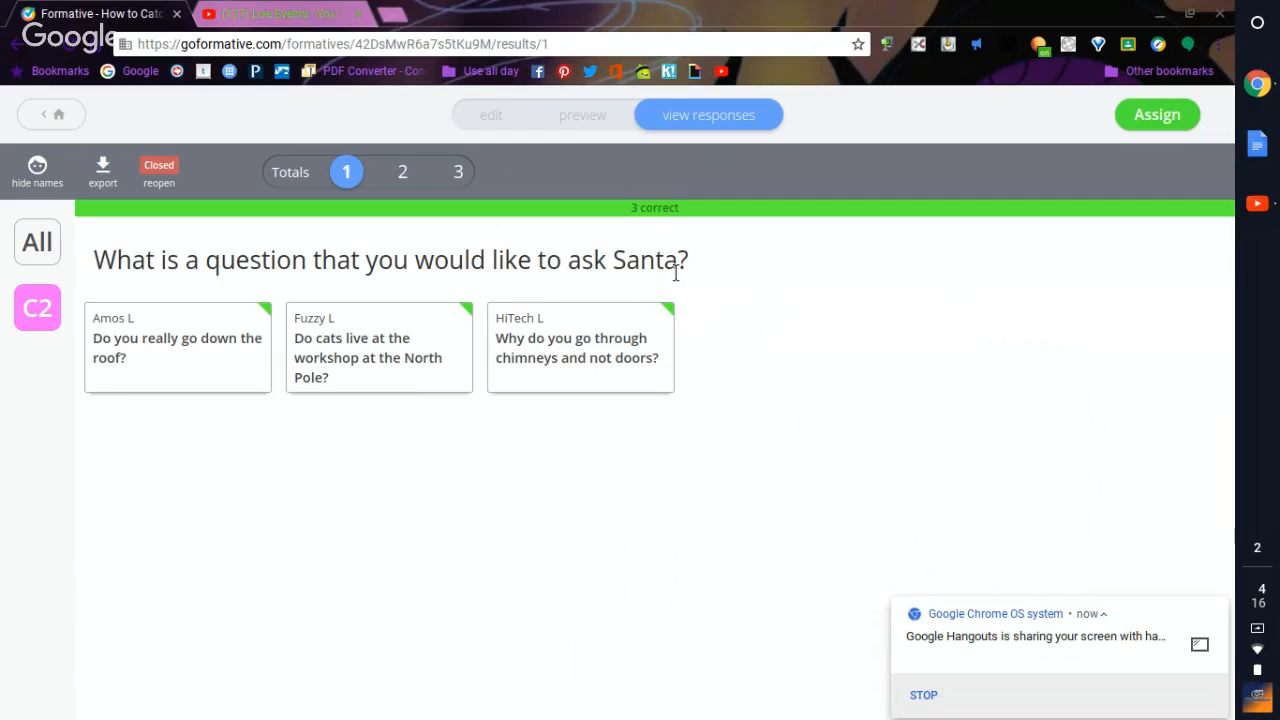
pyautogui.click(410, 376)
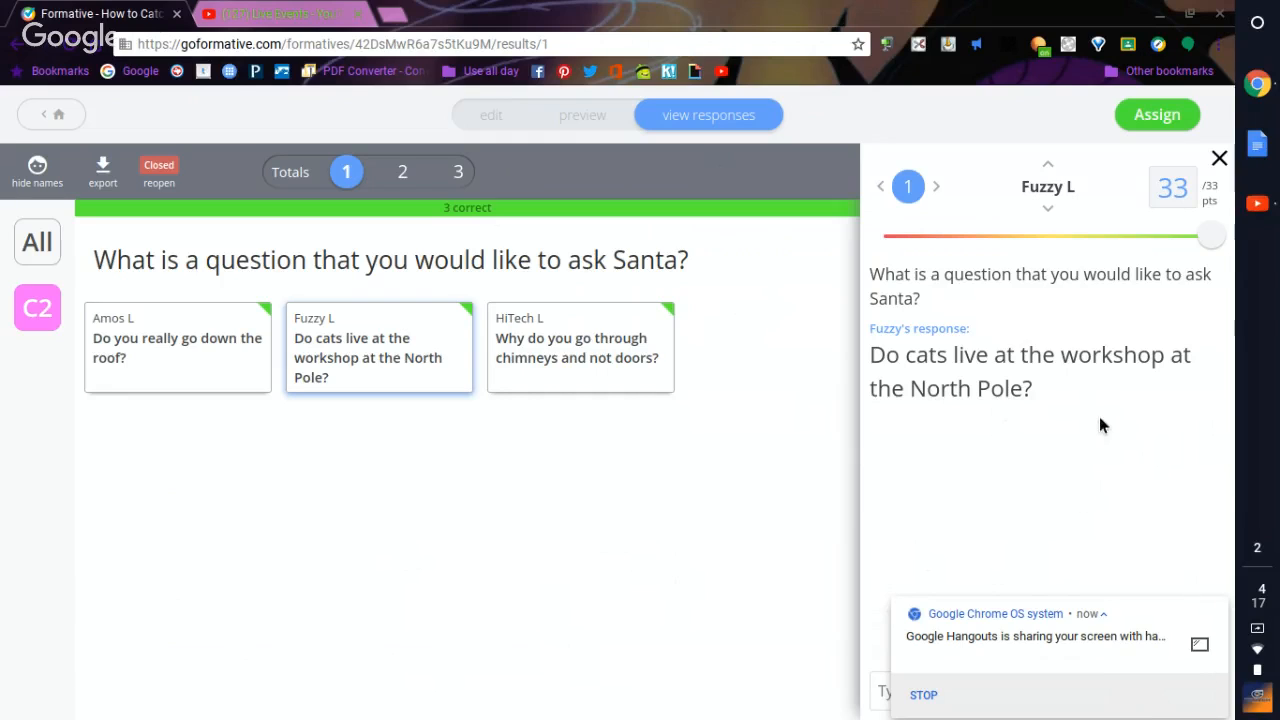
# - Close the response about cats living at the workshop and return to the list of formatives
pyautogui.click(880, 694)
pyautogui.click(1219, 158)
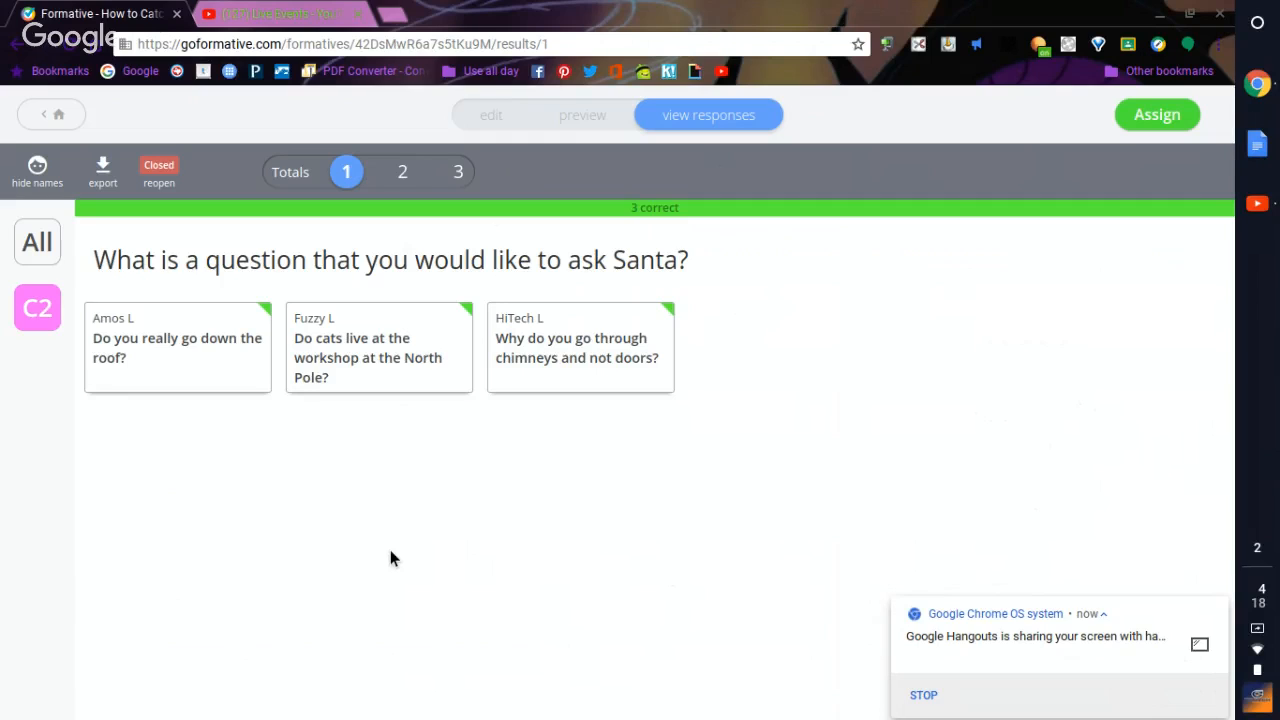
pyautogui.click(61, 119)
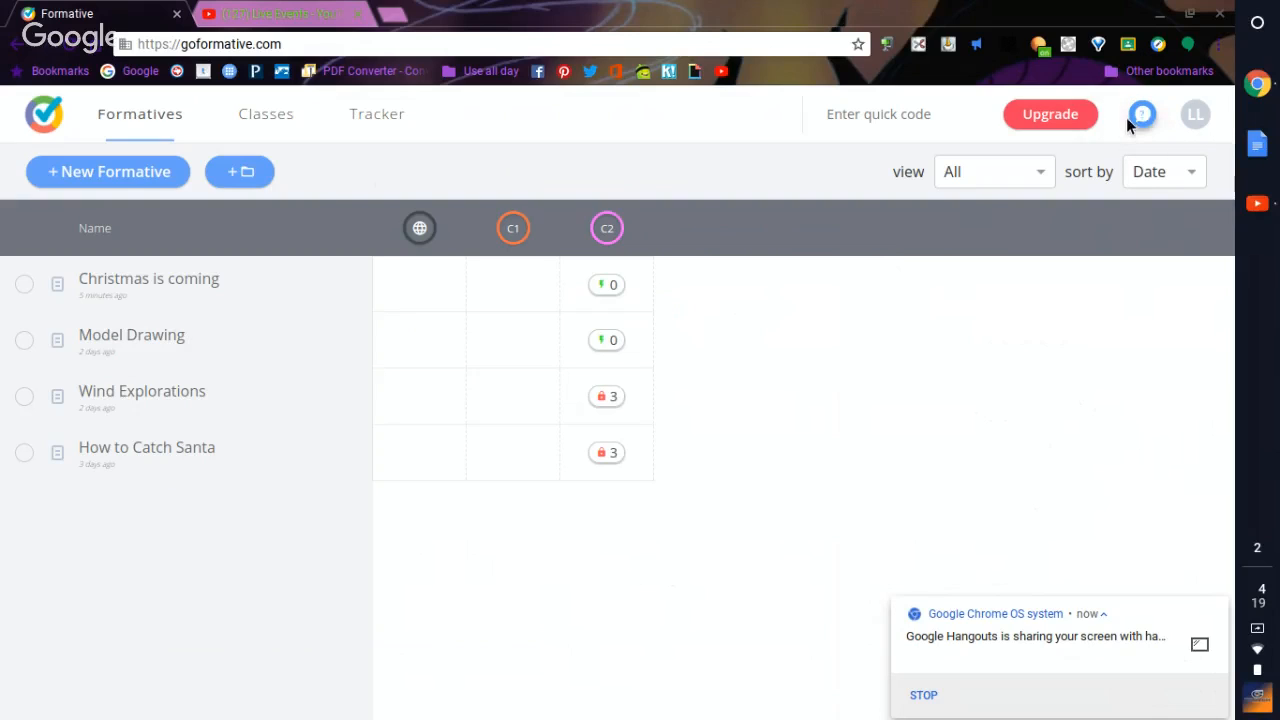
# - Display the help options and look through the getting-started guides, helpful resources and collaboration links
pyautogui.click(1143, 116)
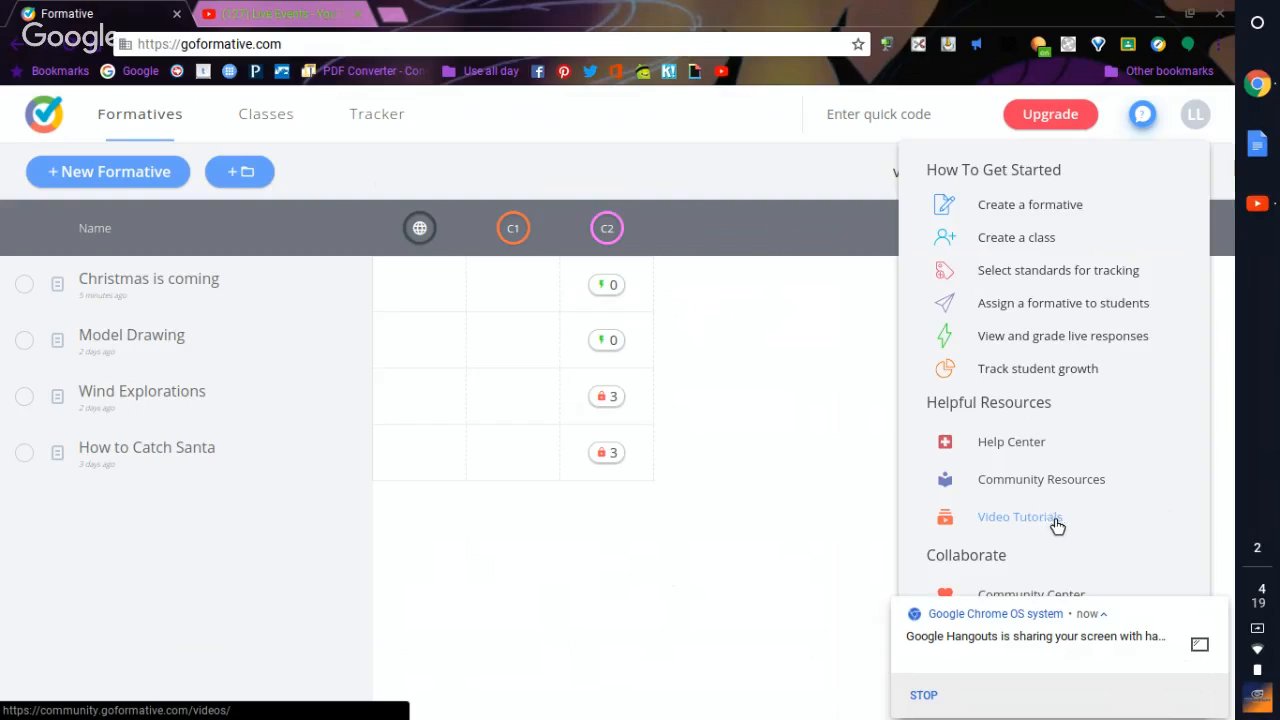
pyautogui.scroll(-1, 1056, 525)
pyautogui.scroll(-2, 1046, 527)
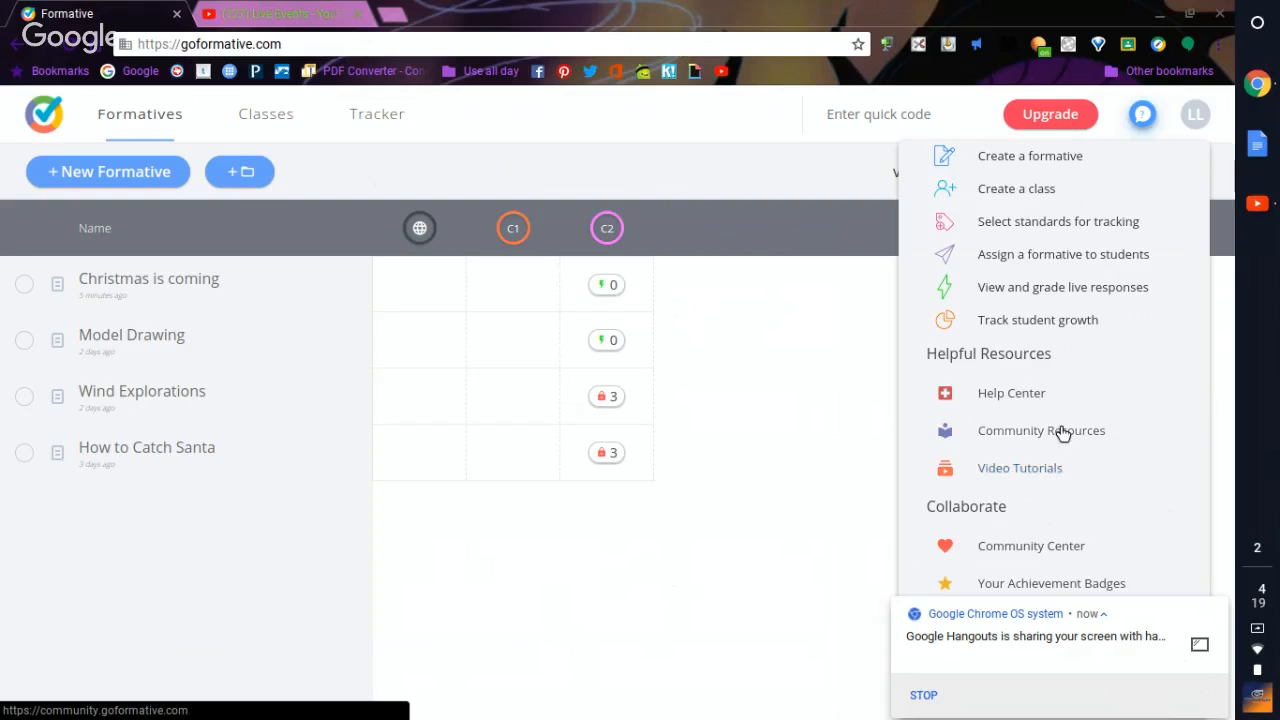
pyautogui.scroll(1, 1055, 438)
pyautogui.scroll(-1, 1051, 480)
pyautogui.scroll(1, 1052, 478)
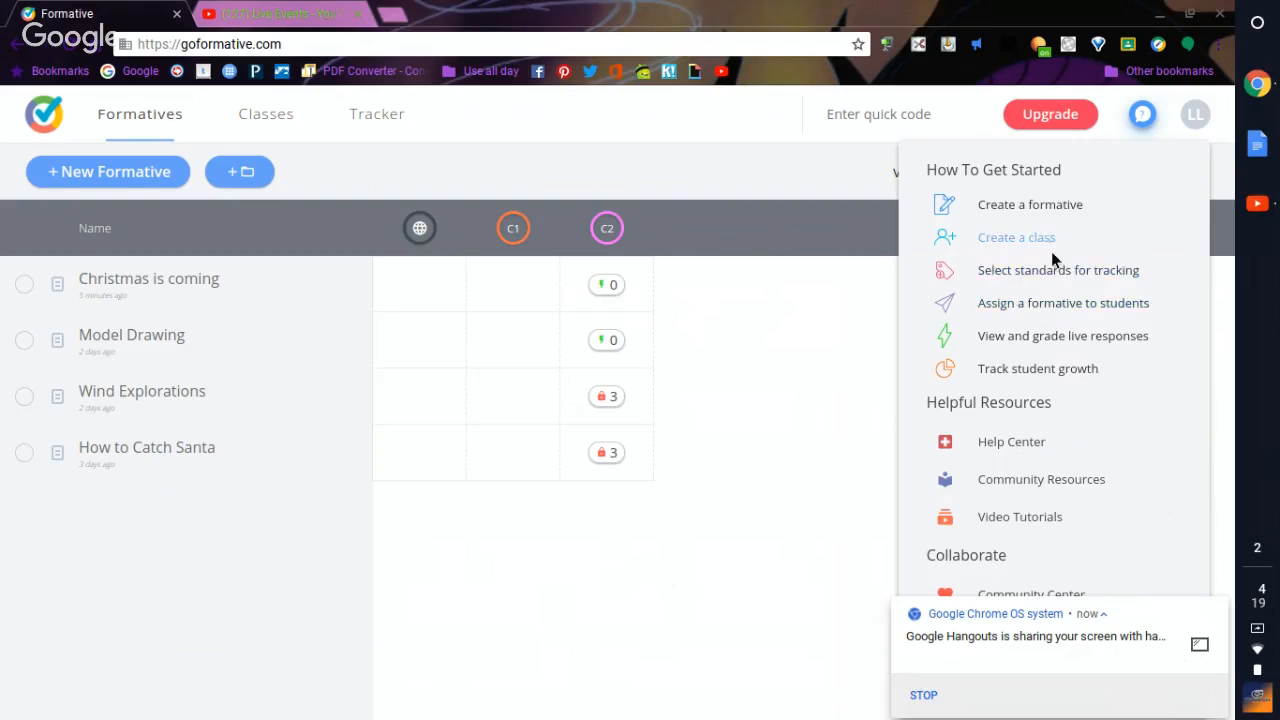
pyautogui.scroll(-1, 1026, 440)
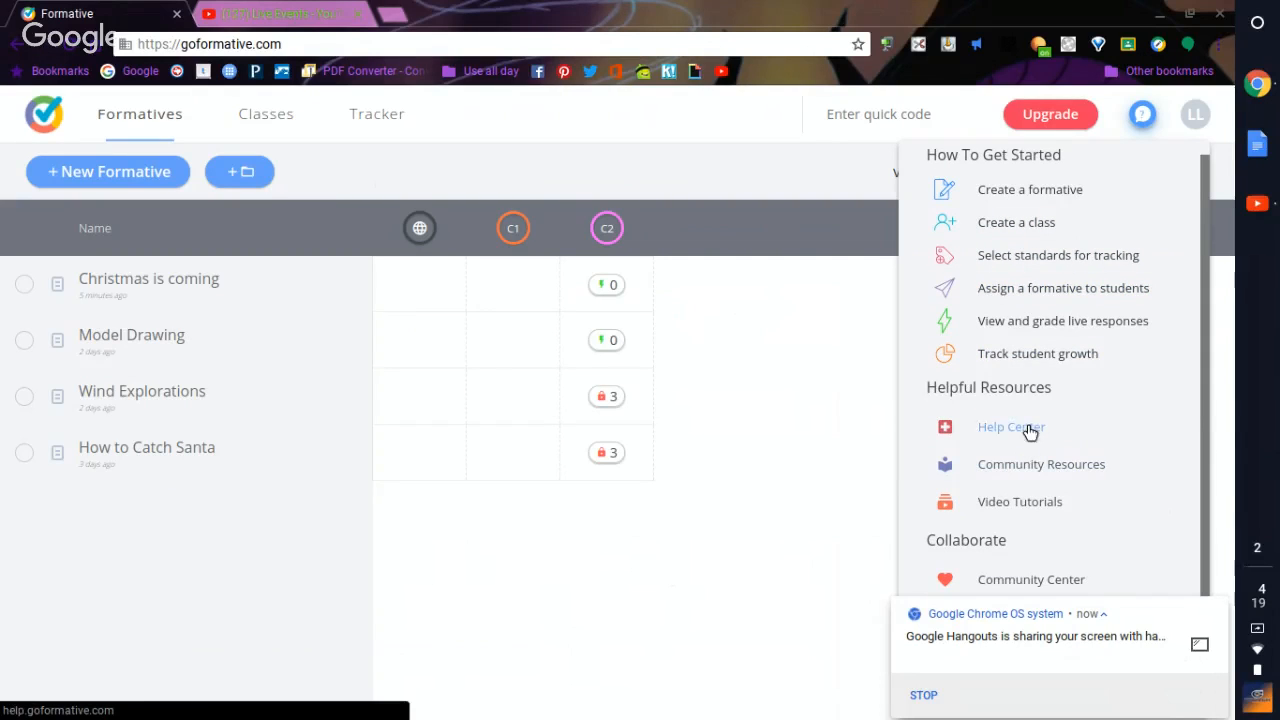
# - Open the Formative Help Center and look through its article collections from Introduction to Formative! down to Additional Resources
pyautogui.click(1027, 428)
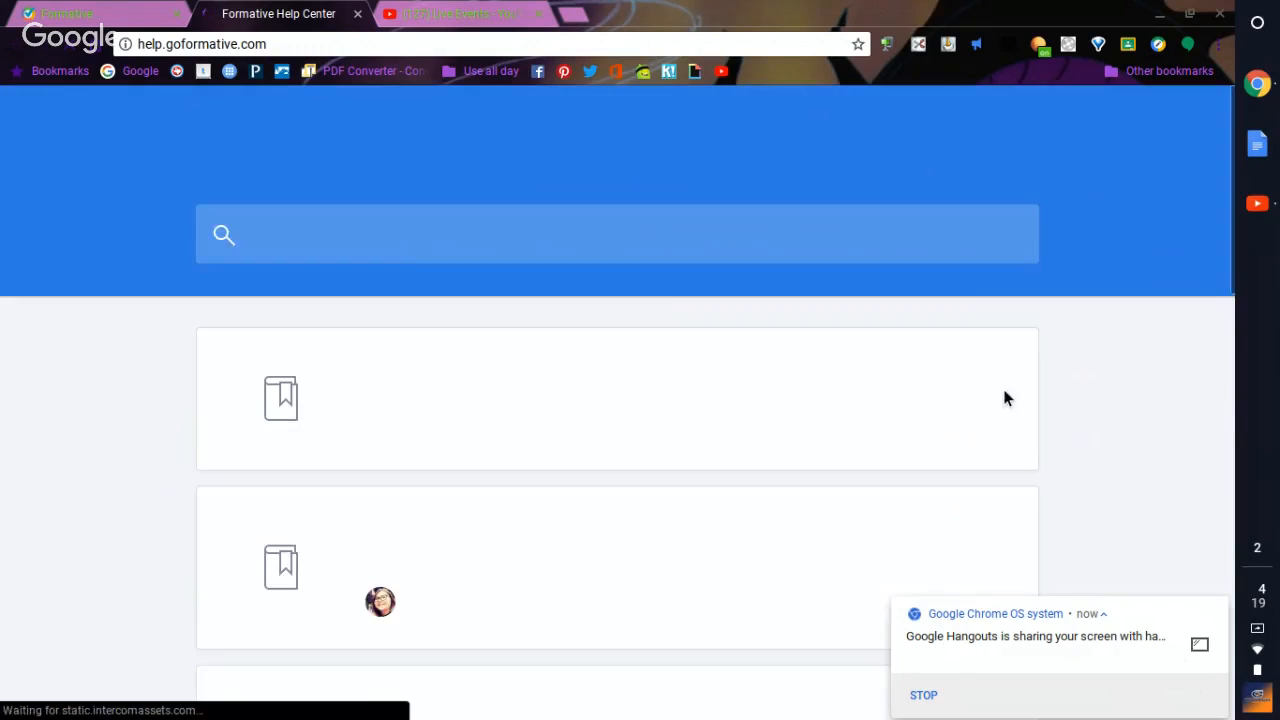
pyautogui.scroll(-1, 1026, 420)
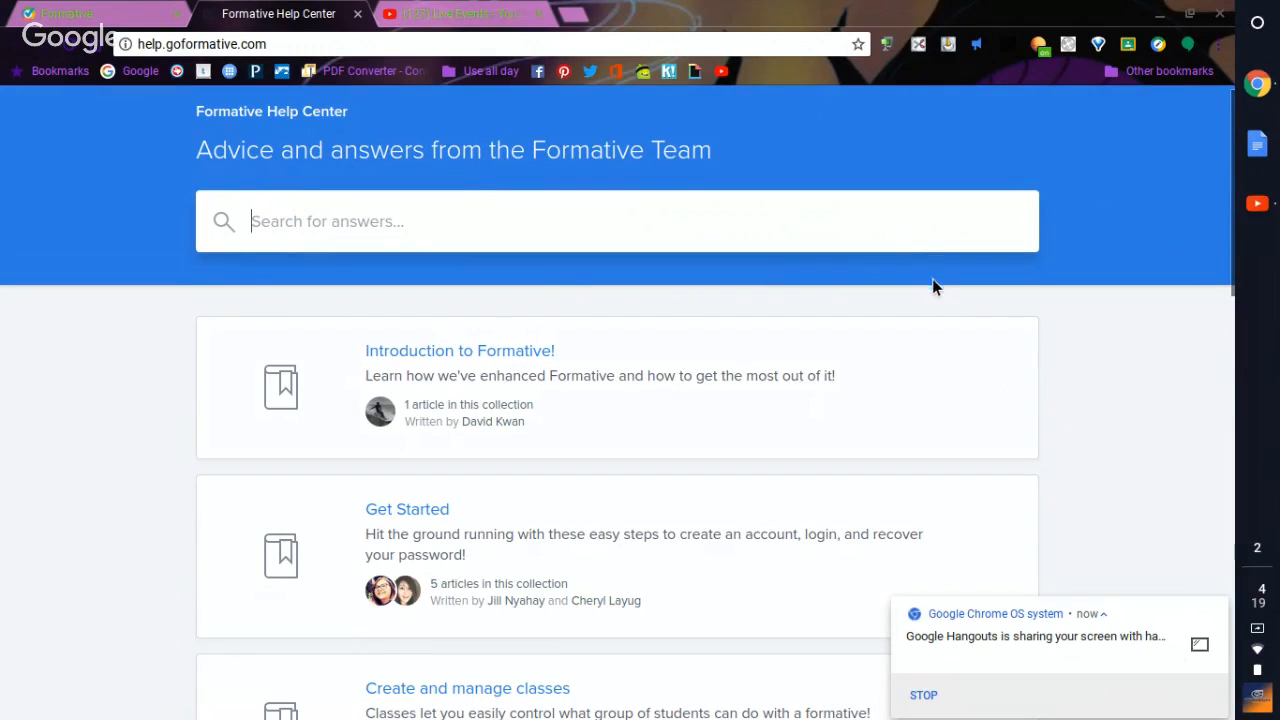
pyautogui.scroll(-1, 777, 388)
pyautogui.scroll(-3, 777, 388)
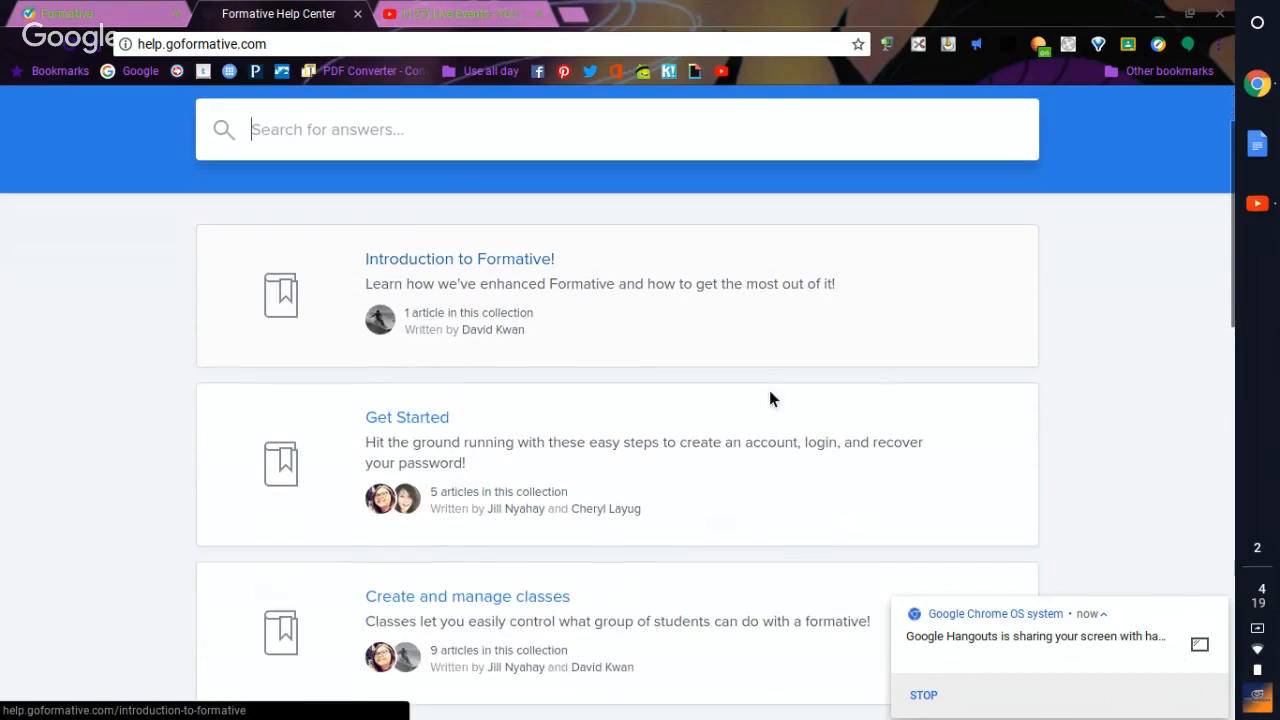
pyautogui.scroll(-10, 784, 408)
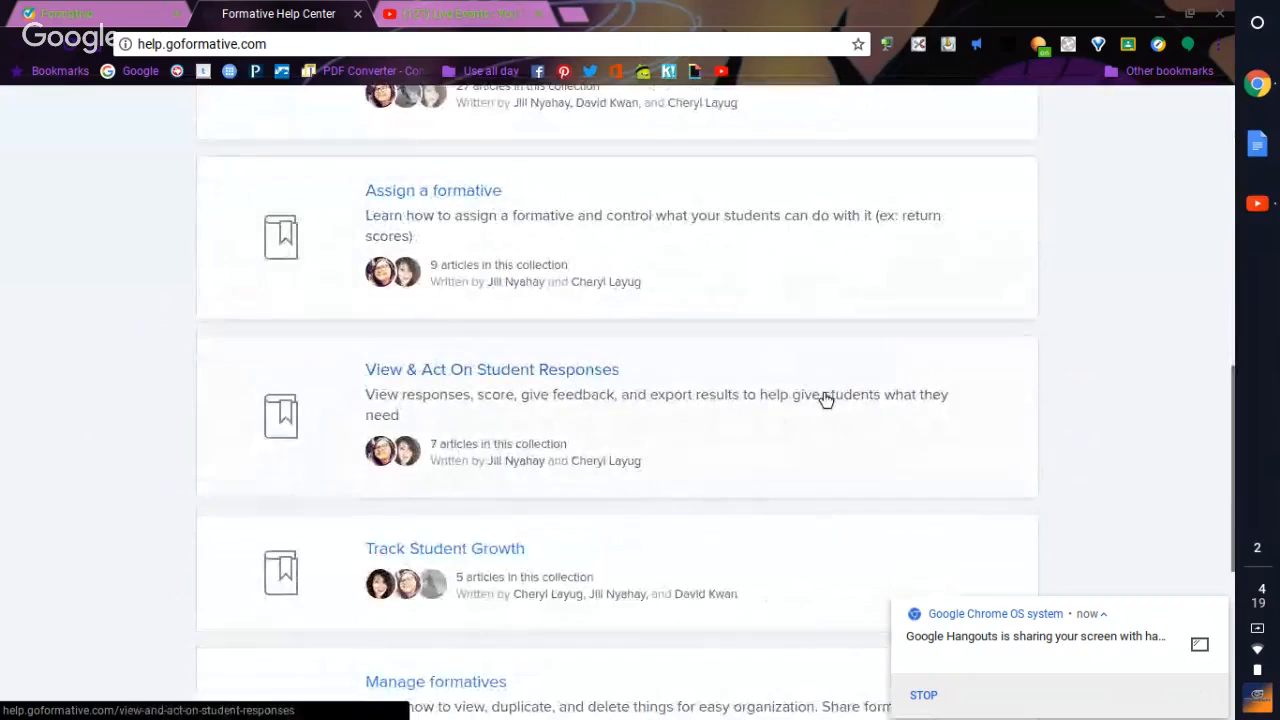
pyautogui.scroll(-1, 828, 404)
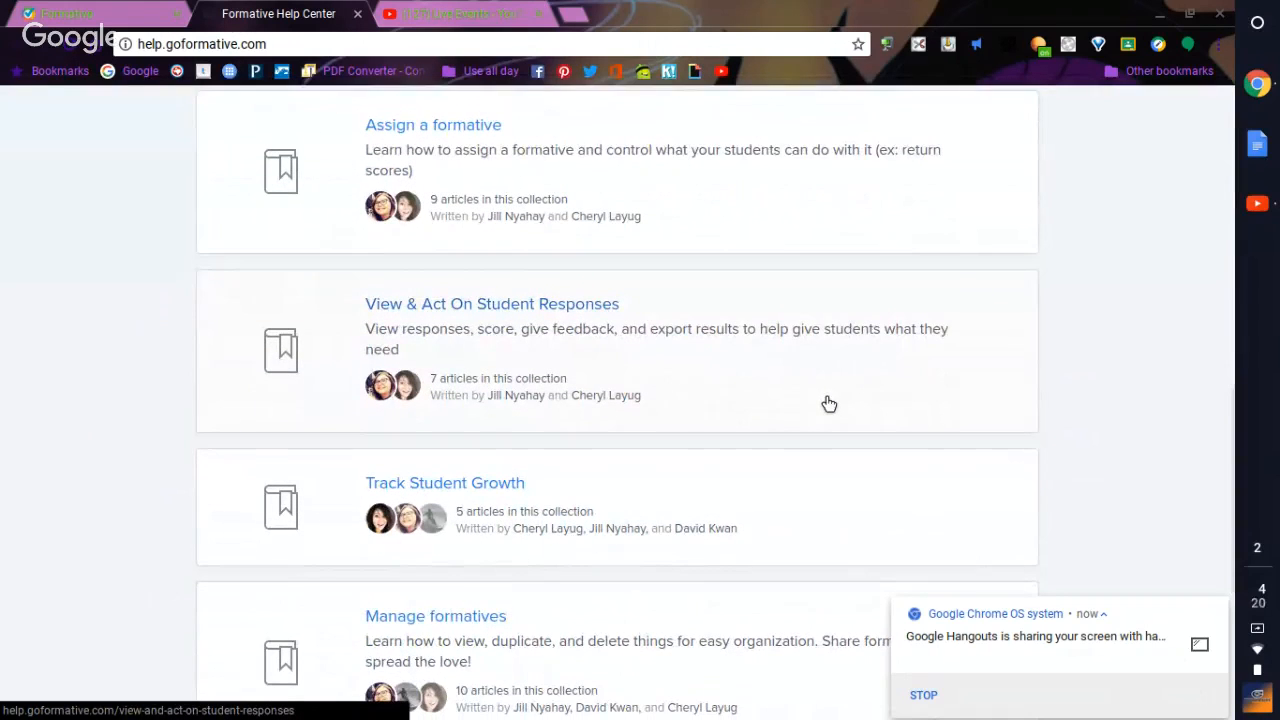
pyautogui.scroll(-1, 826, 403)
pyautogui.scroll(-1, 788, 374)
pyautogui.scroll(-1, 787, 391)
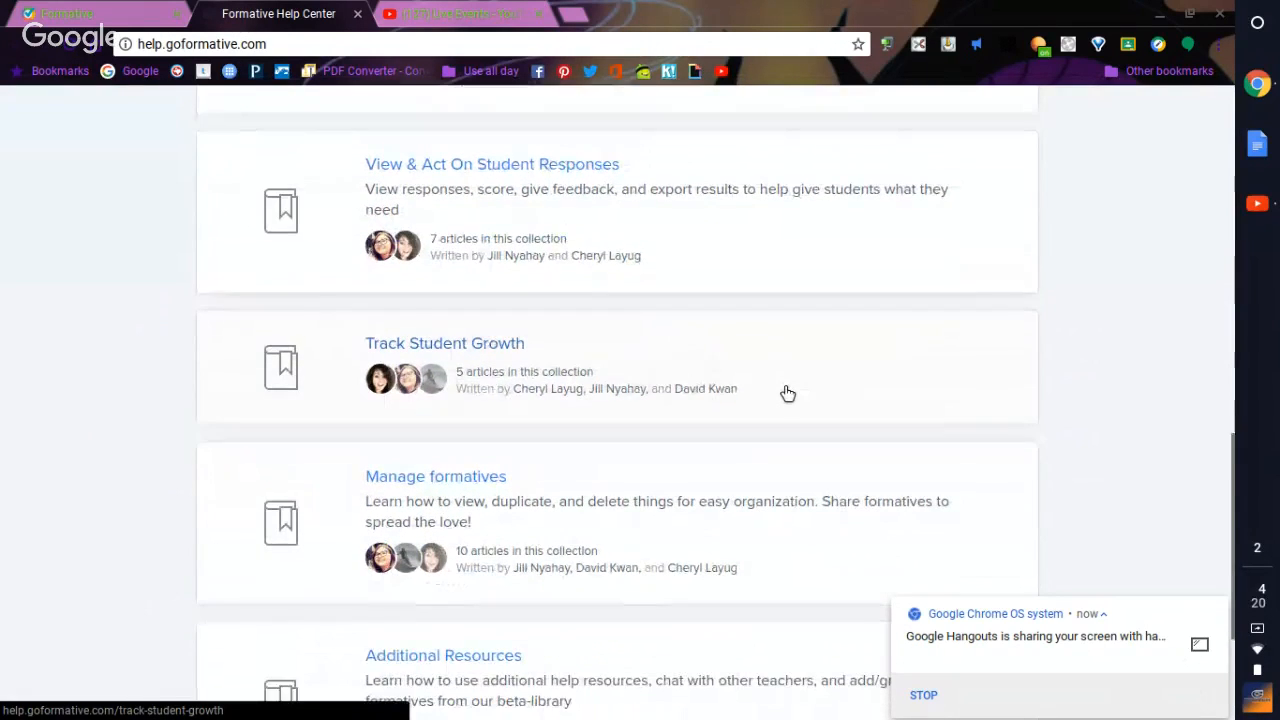
pyautogui.scroll(-1, 793, 398)
pyautogui.scroll(-1, 795, 396)
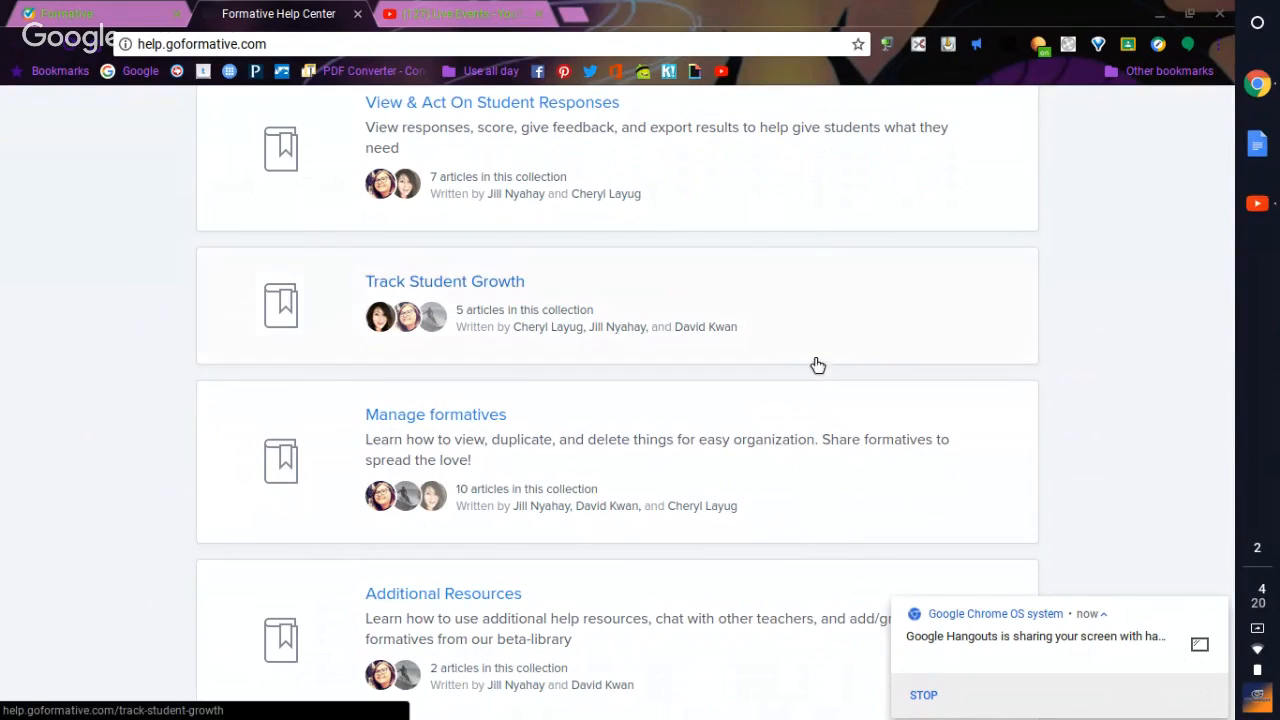
pyautogui.scroll(-2, 836, 334)
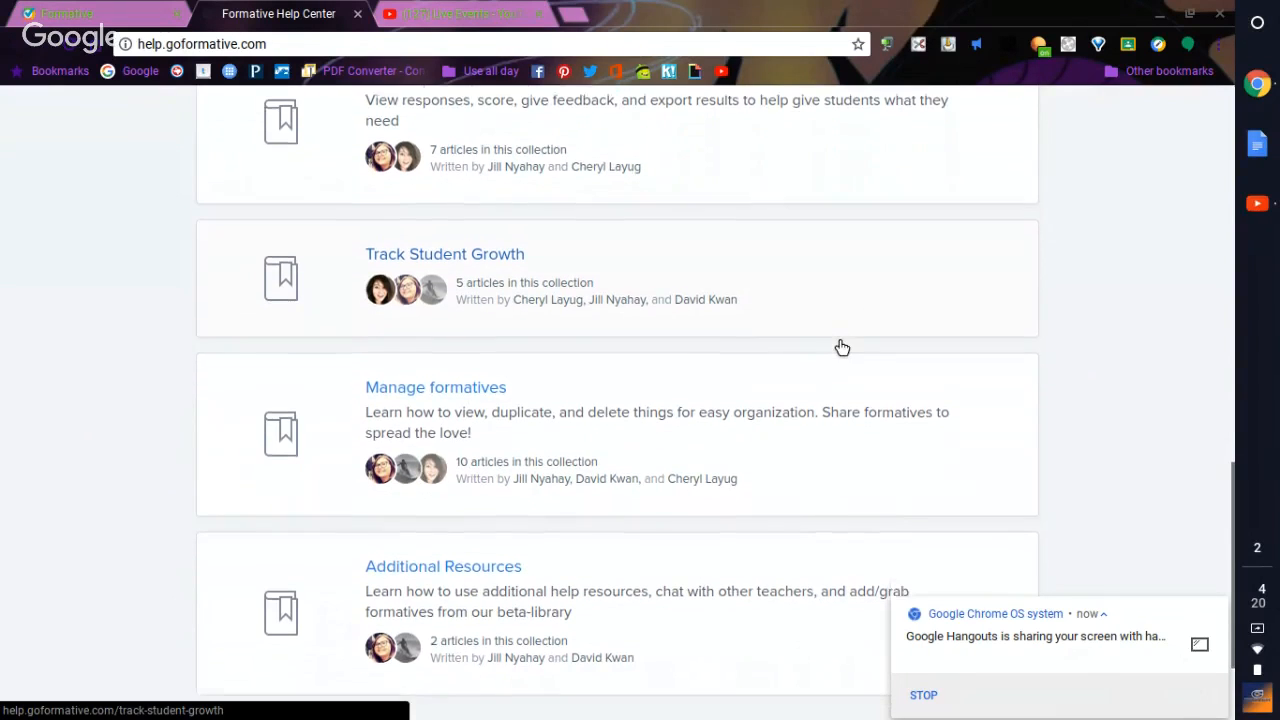
pyautogui.scroll(-1, 840, 340)
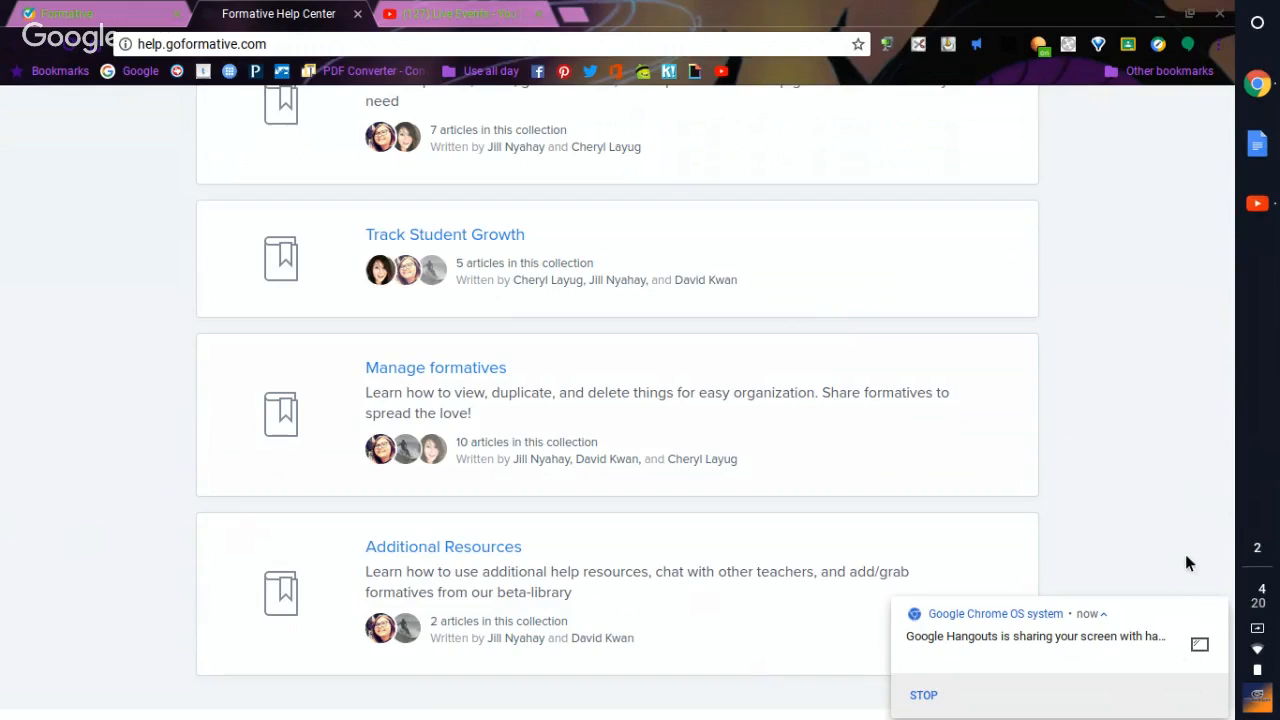
pyautogui.scroll(1, 1188, 519)
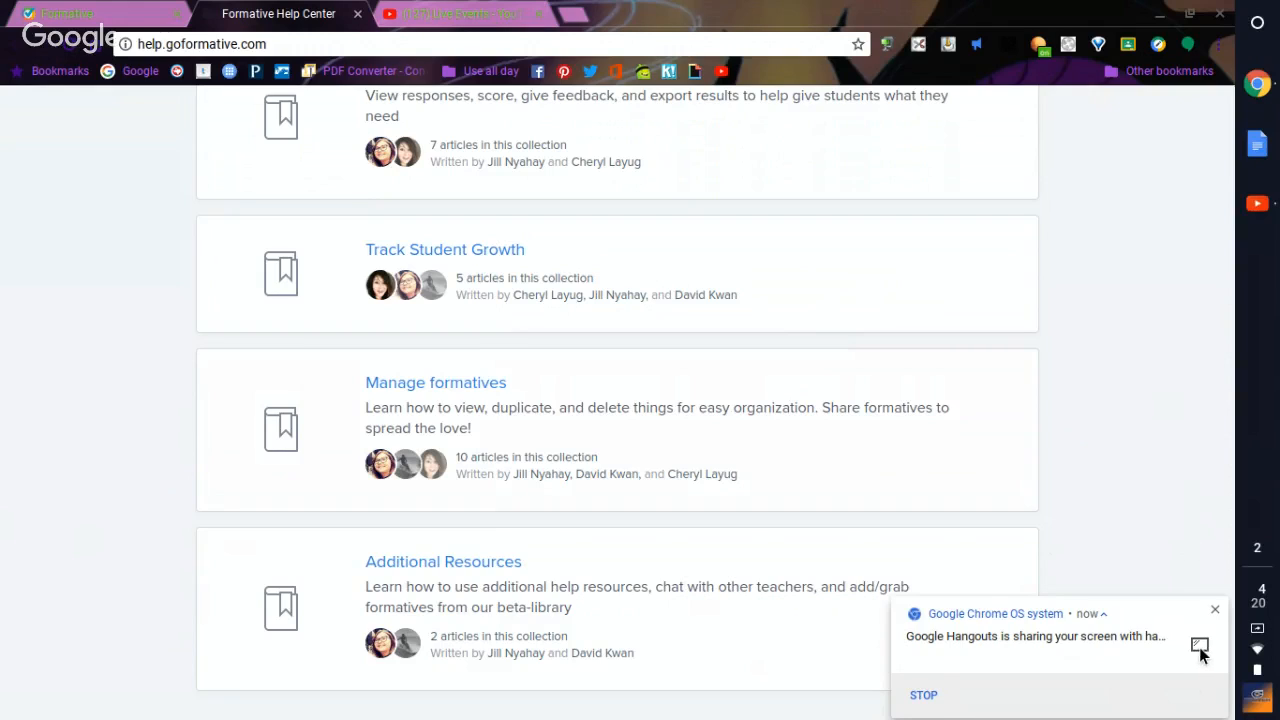
# - Stop sharing the screen with Google Hangouts
pyautogui.click(924, 695)
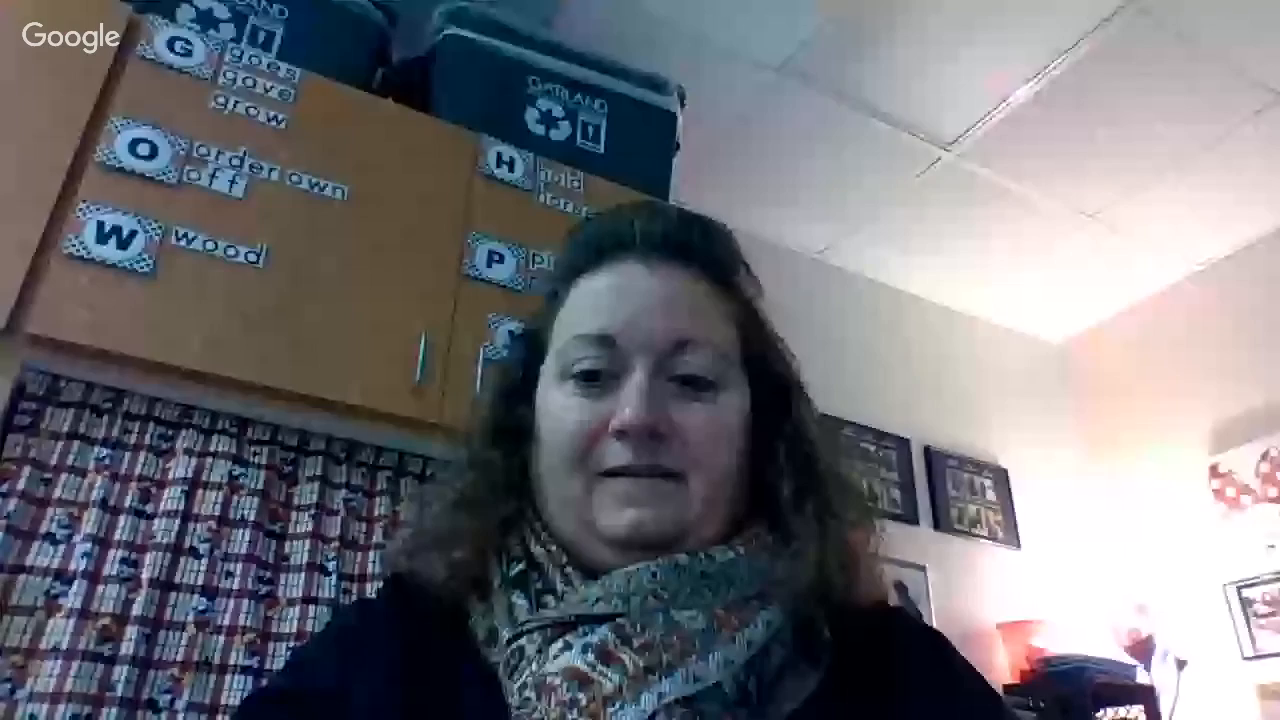